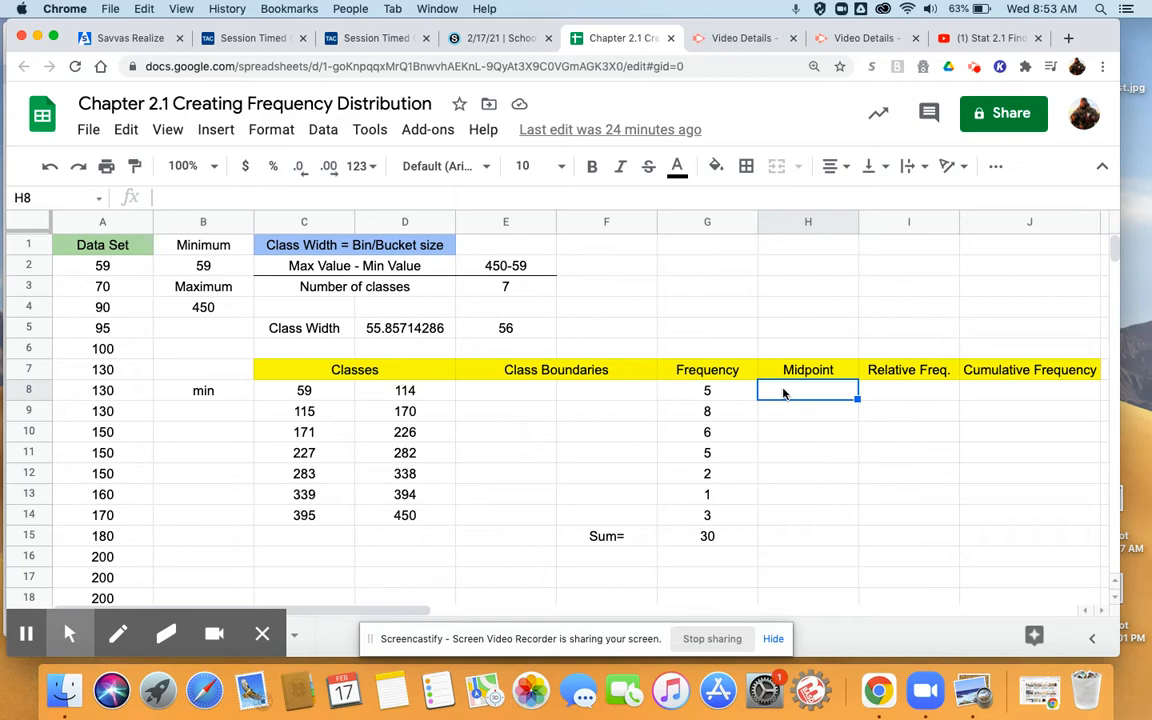
Step: Enter the midpoint formula =(C8+D8)/2 in cell H8 for the first class
text(=)
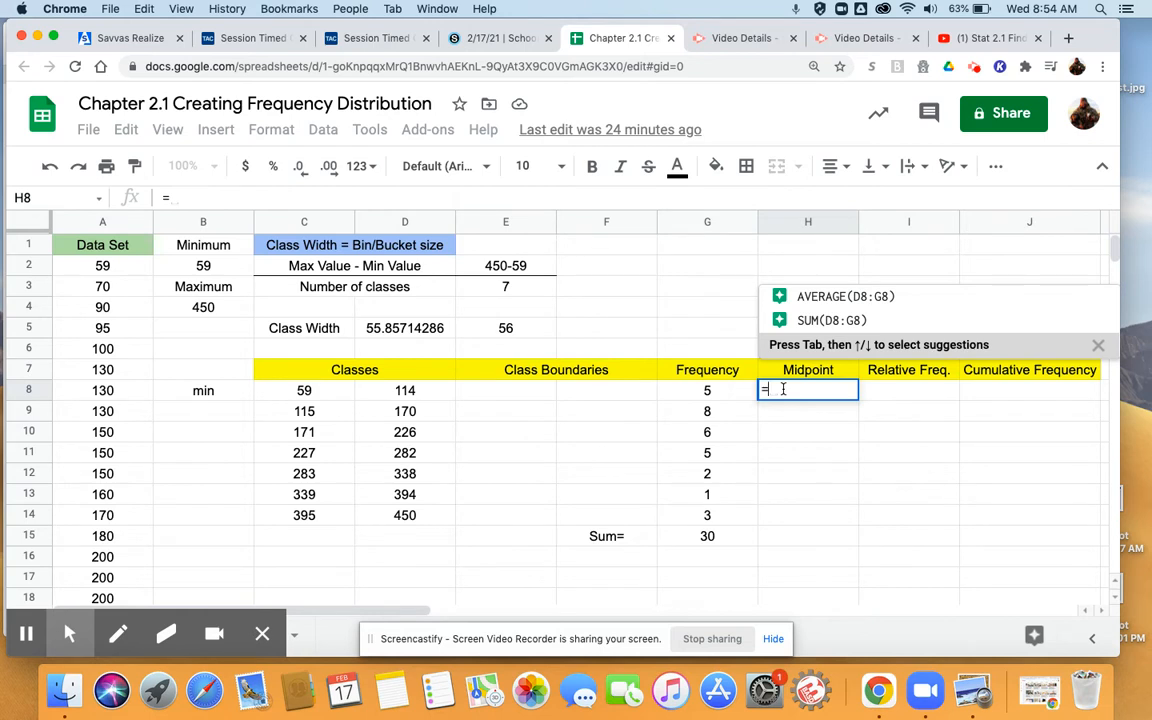
text(()
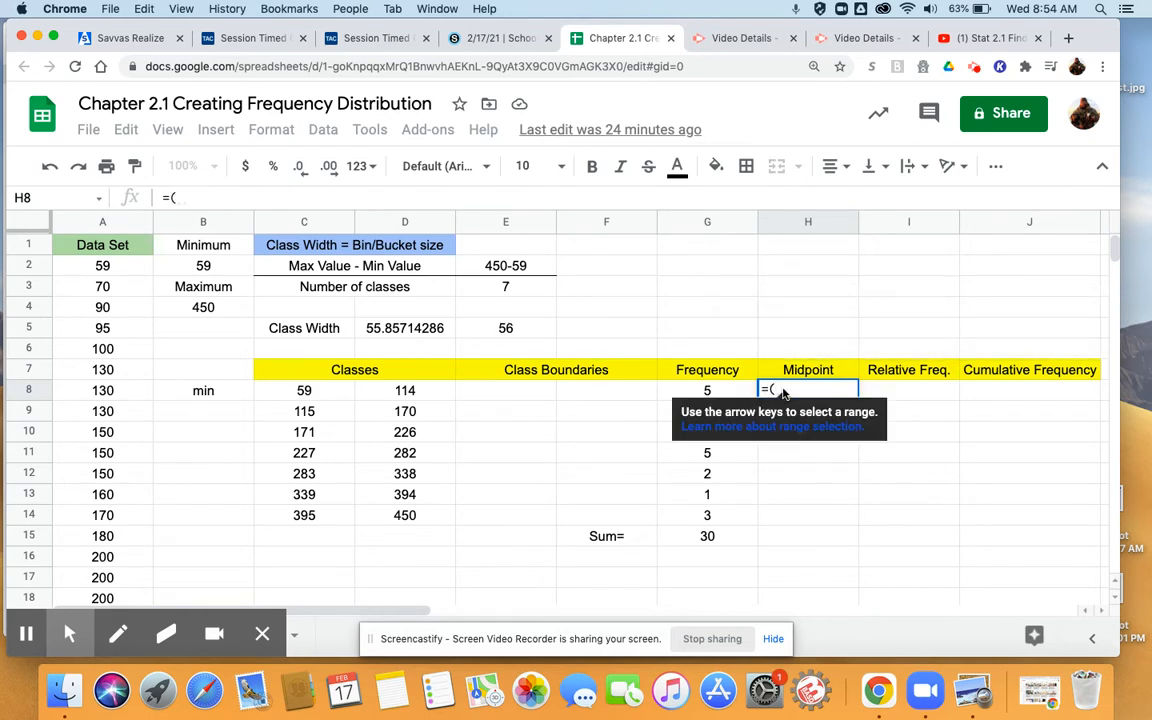
click(320, 391)
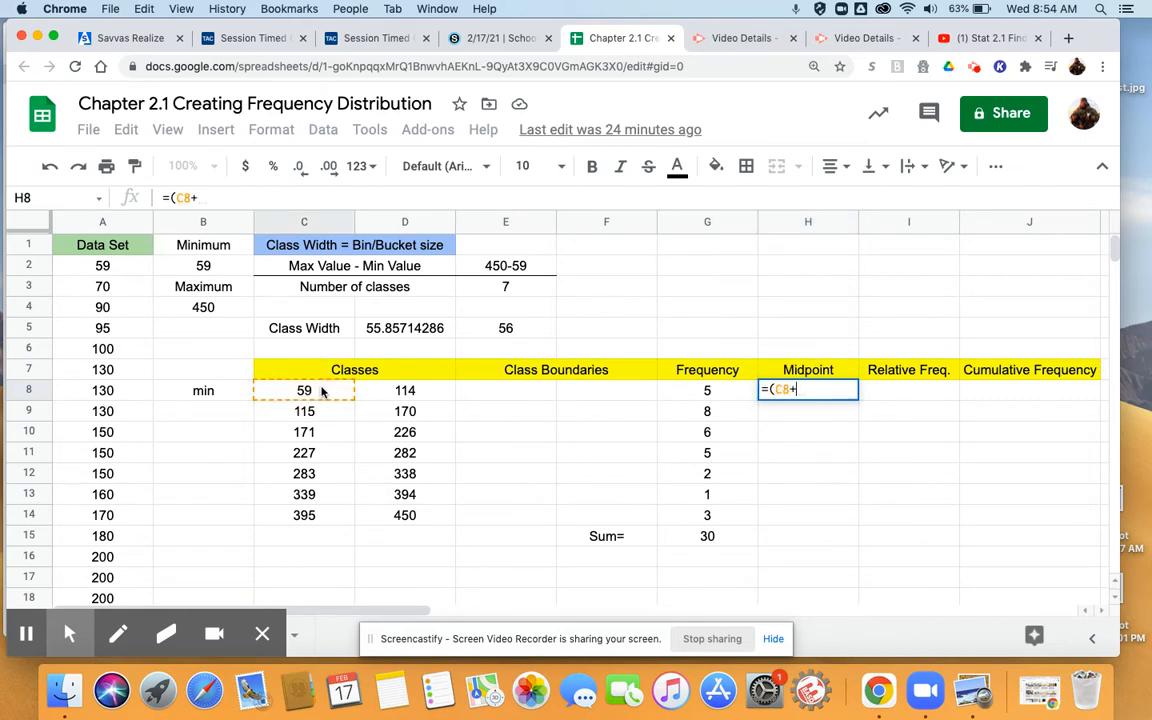
text(+)
click(388, 392)
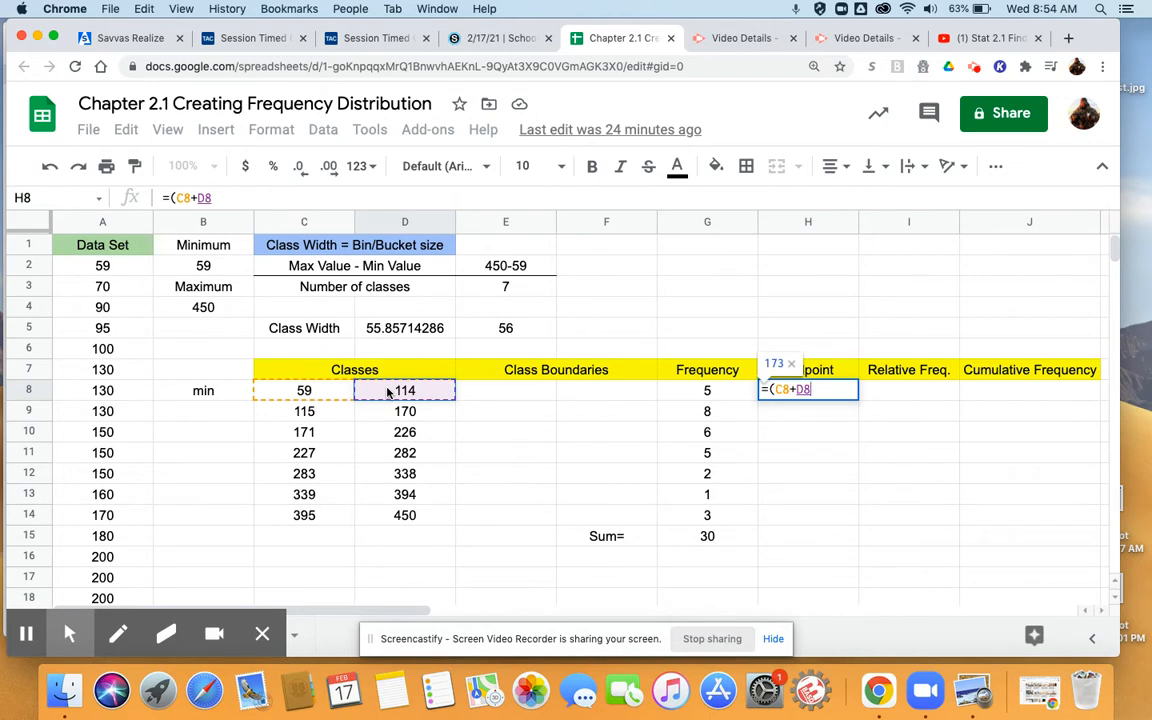
text())
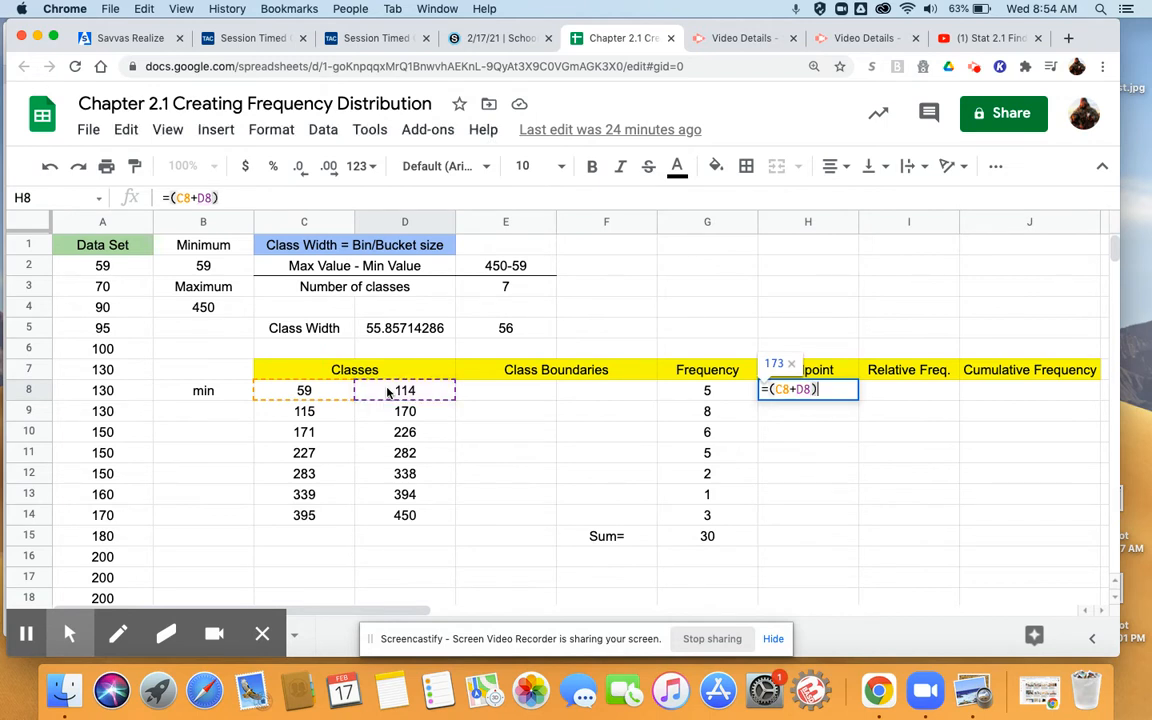
text(/2)
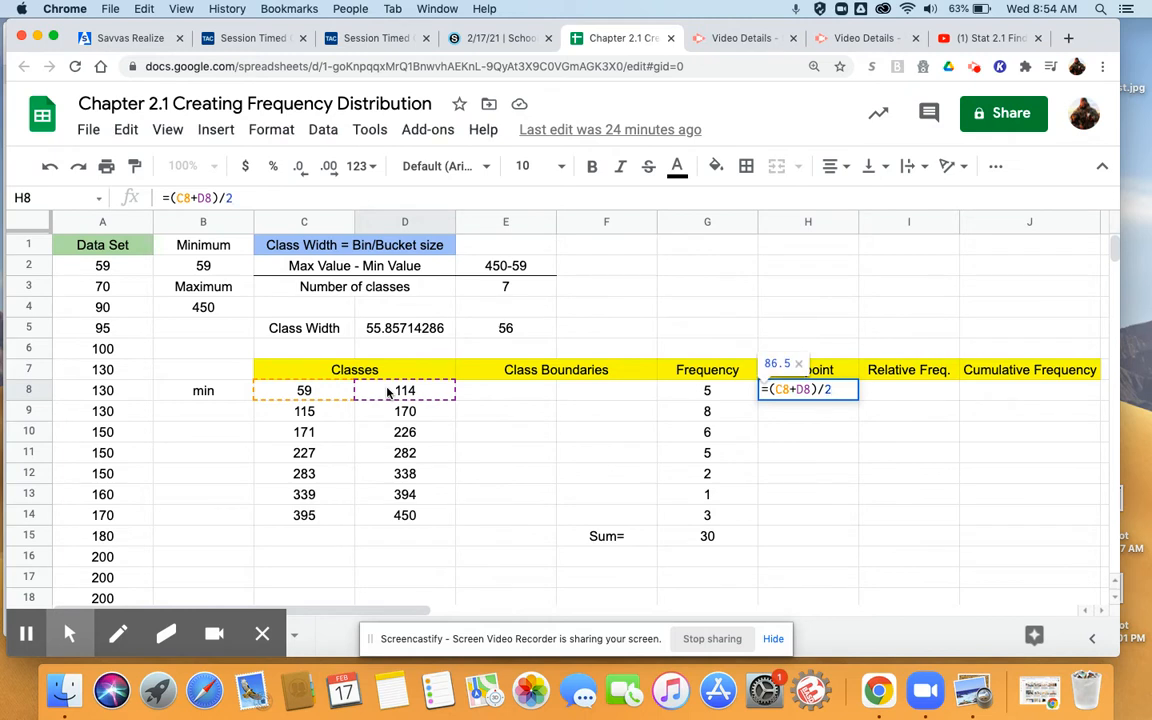
key(Return)
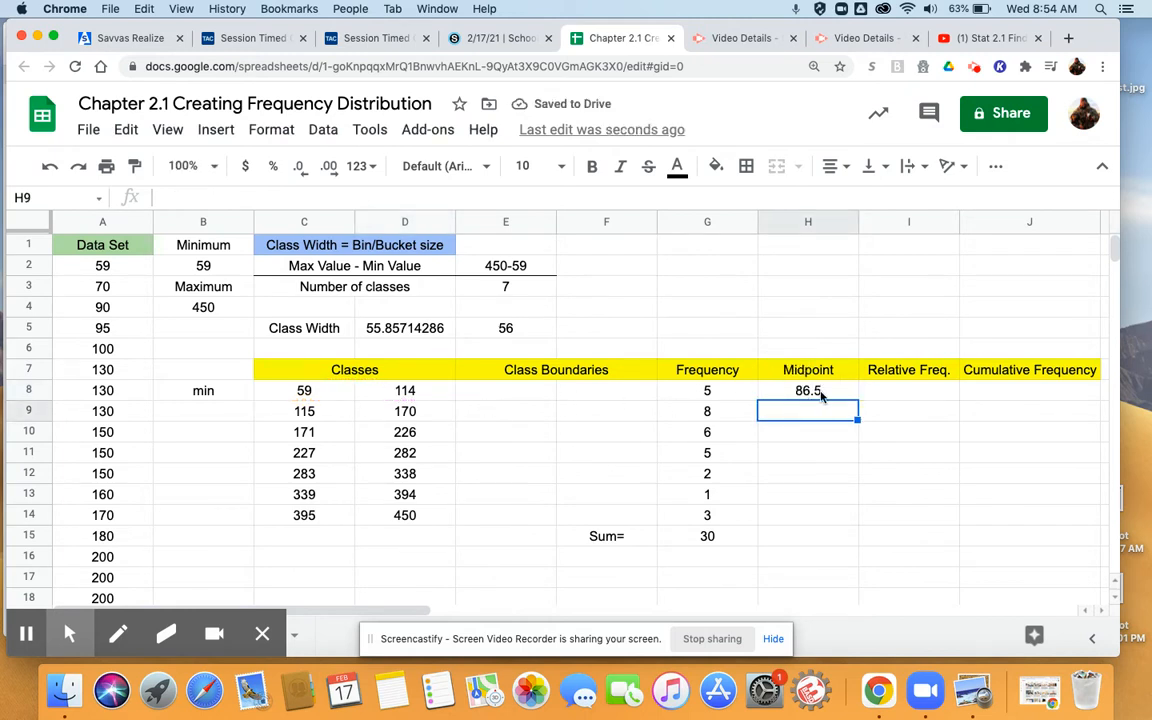
Step: Fill the midpoint formula from H8 down through H14 for the remaining classes
click(818, 394)
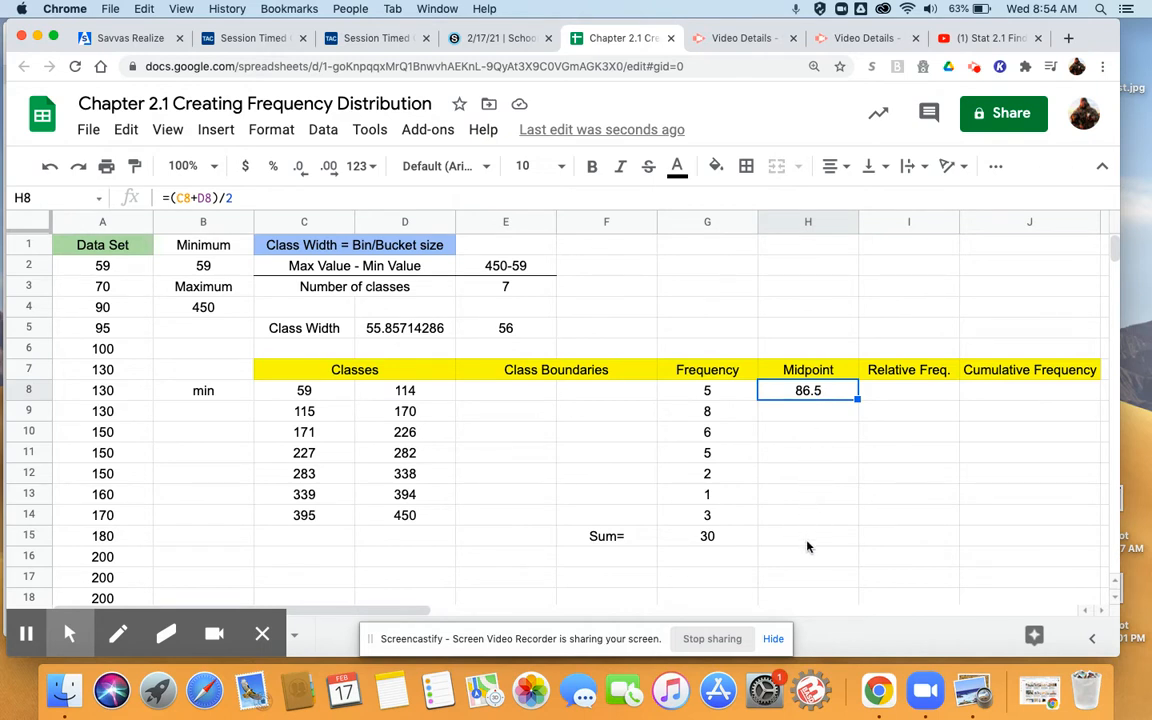
click(856, 398)
drag(856, 398, 853, 506)
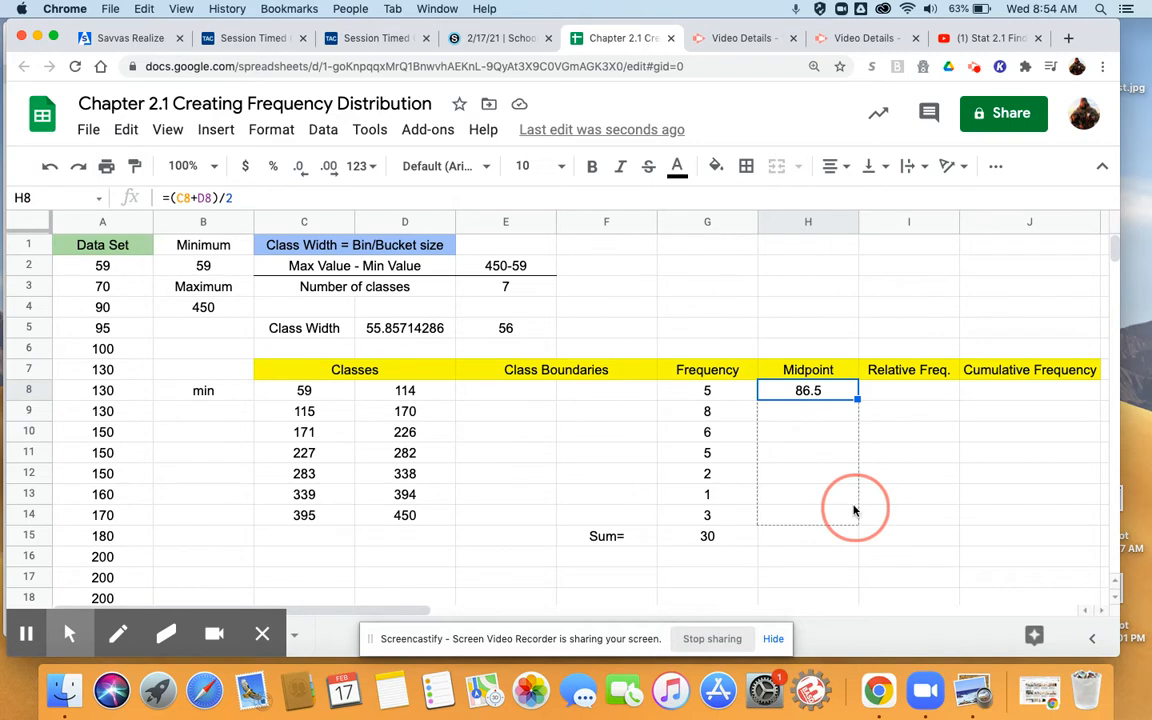
drag(853, 506, 854, 512)
Step: Examine the midpoint formulas in H8 and H9 against the class limits in C9 and D9
click(810, 413)
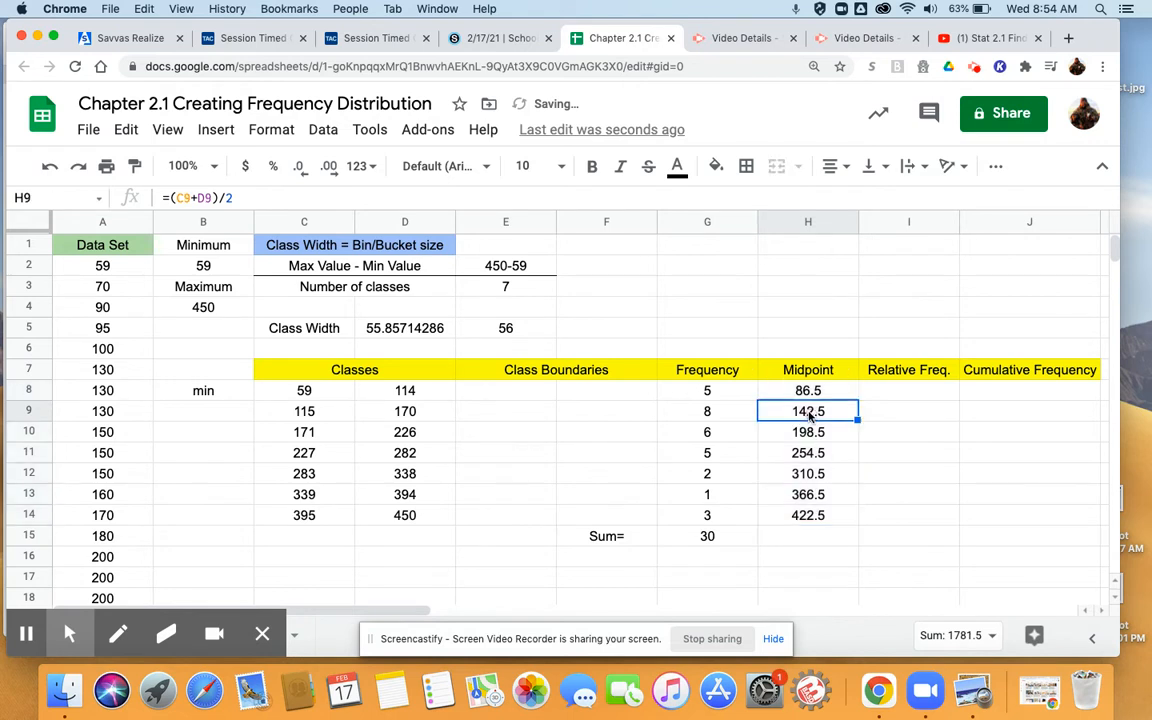
click(318, 410)
click(378, 415)
click(329, 411)
click(369, 415)
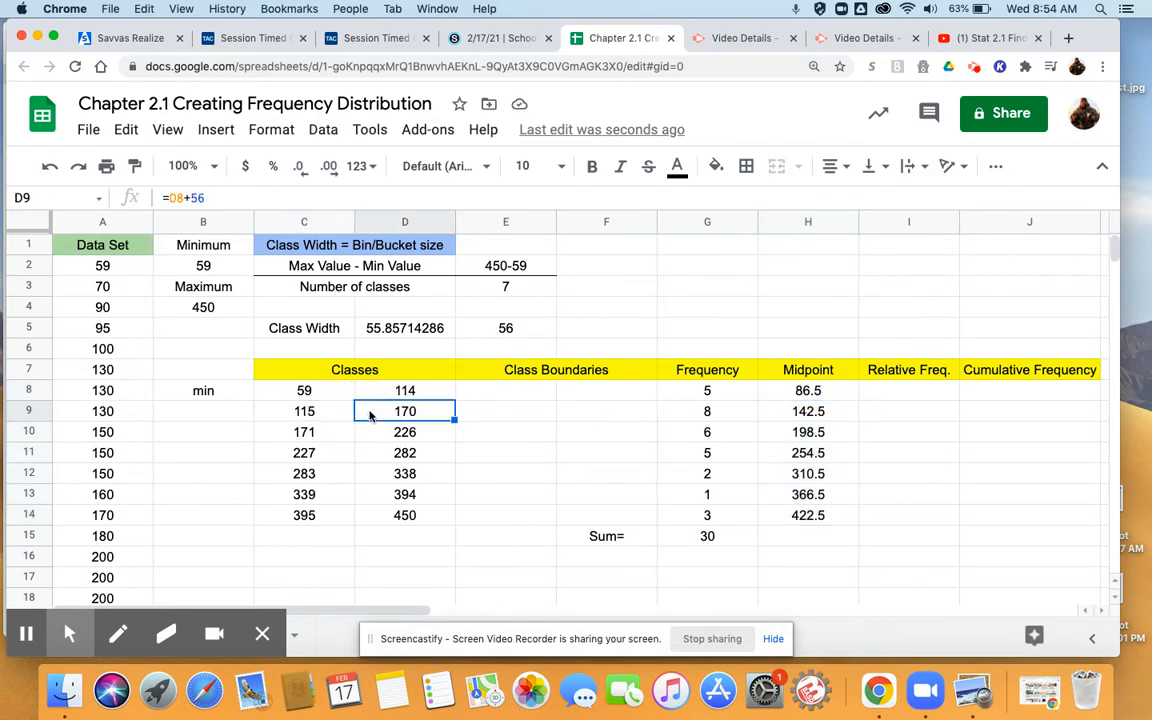
click(801, 394)
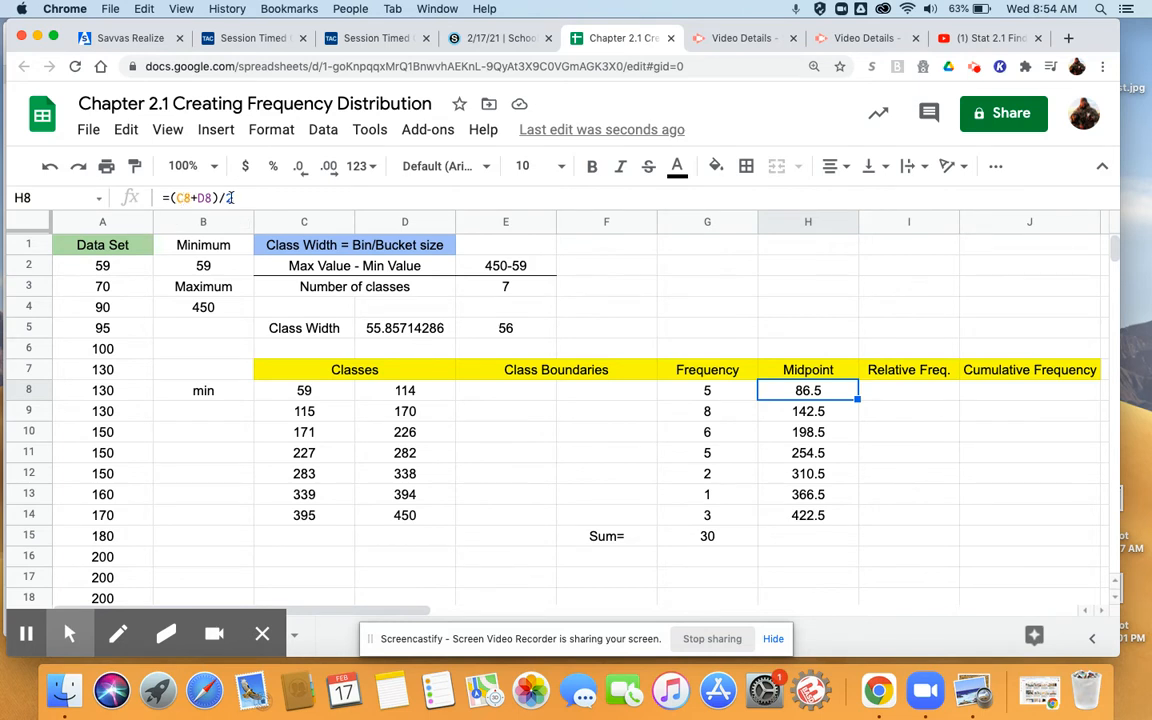
key(Down)
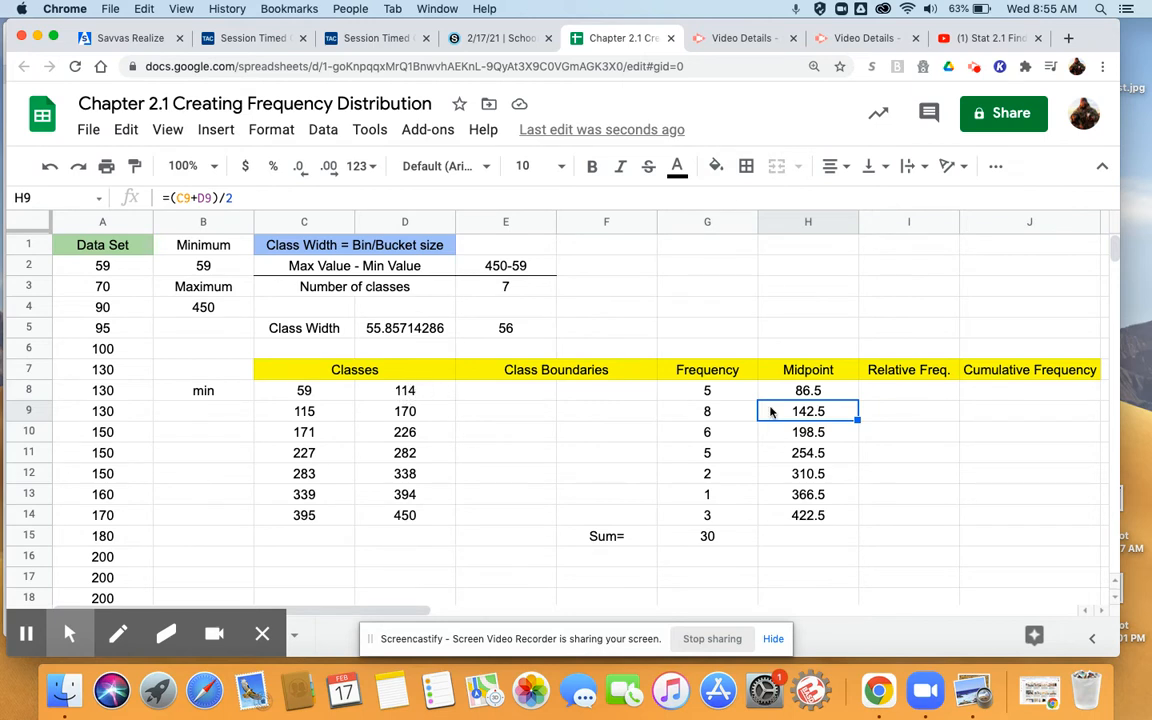
click(810, 396)
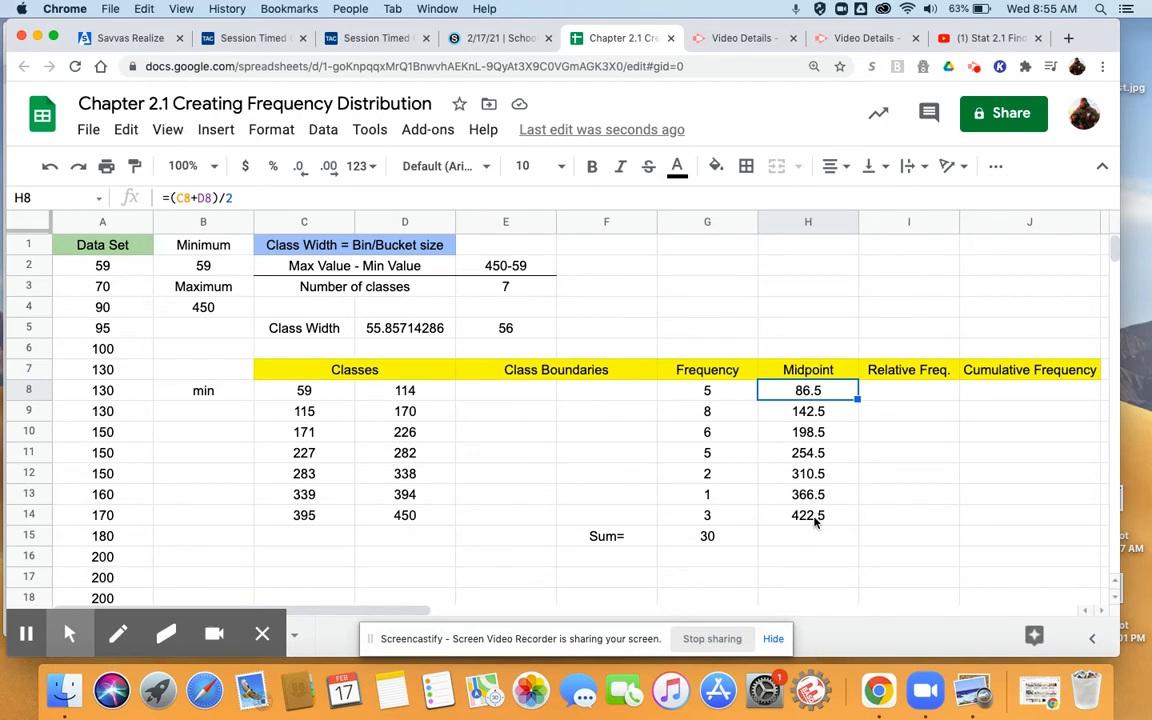
Step: Add the label "percentage" in cell I6, above the Relative Freq. heading
click(911, 390)
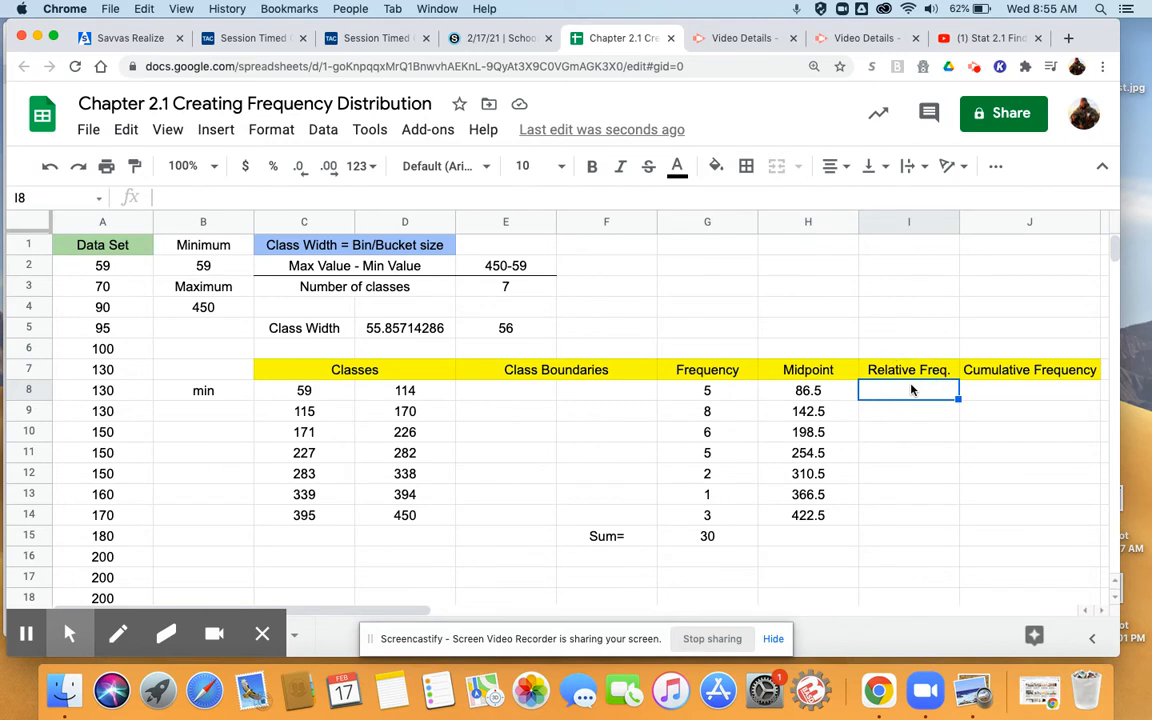
click(896, 349)
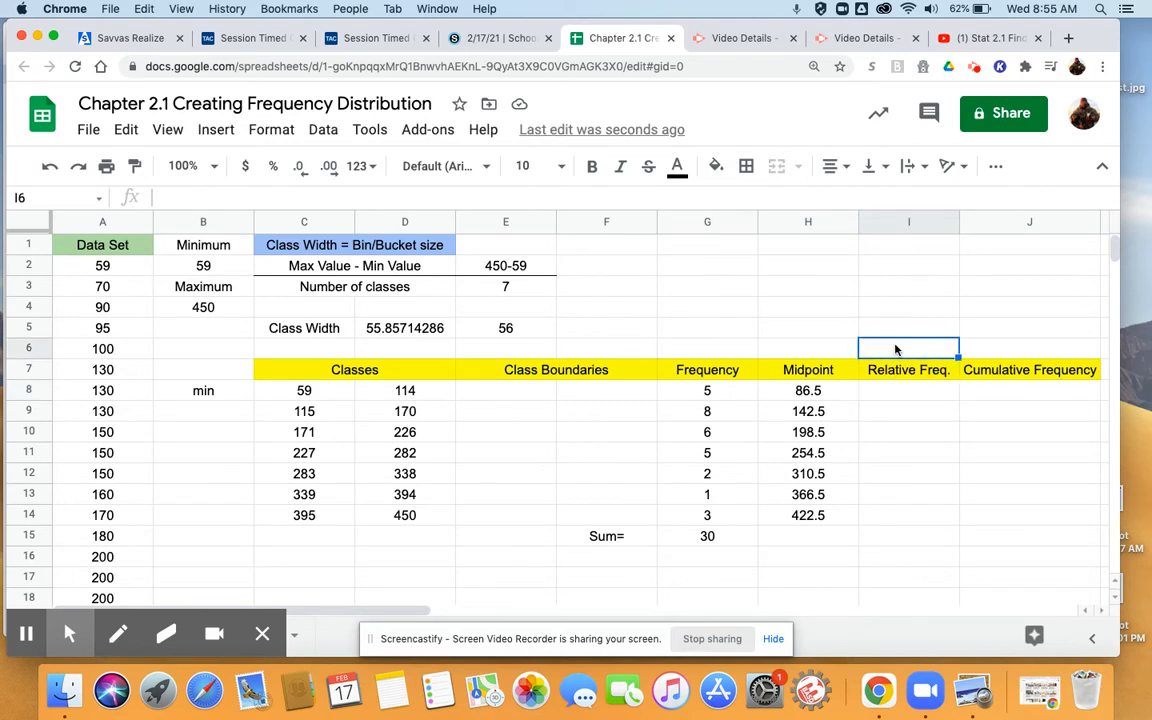
text(pe)
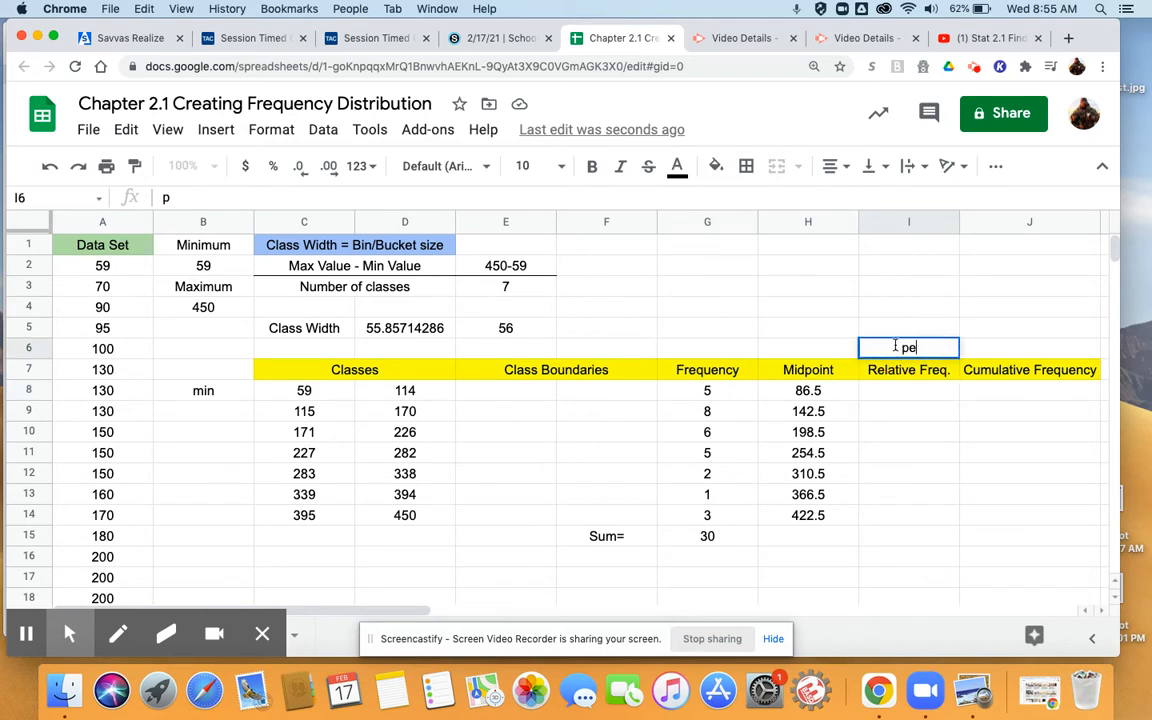
text(rcentage)
click(991, 349)
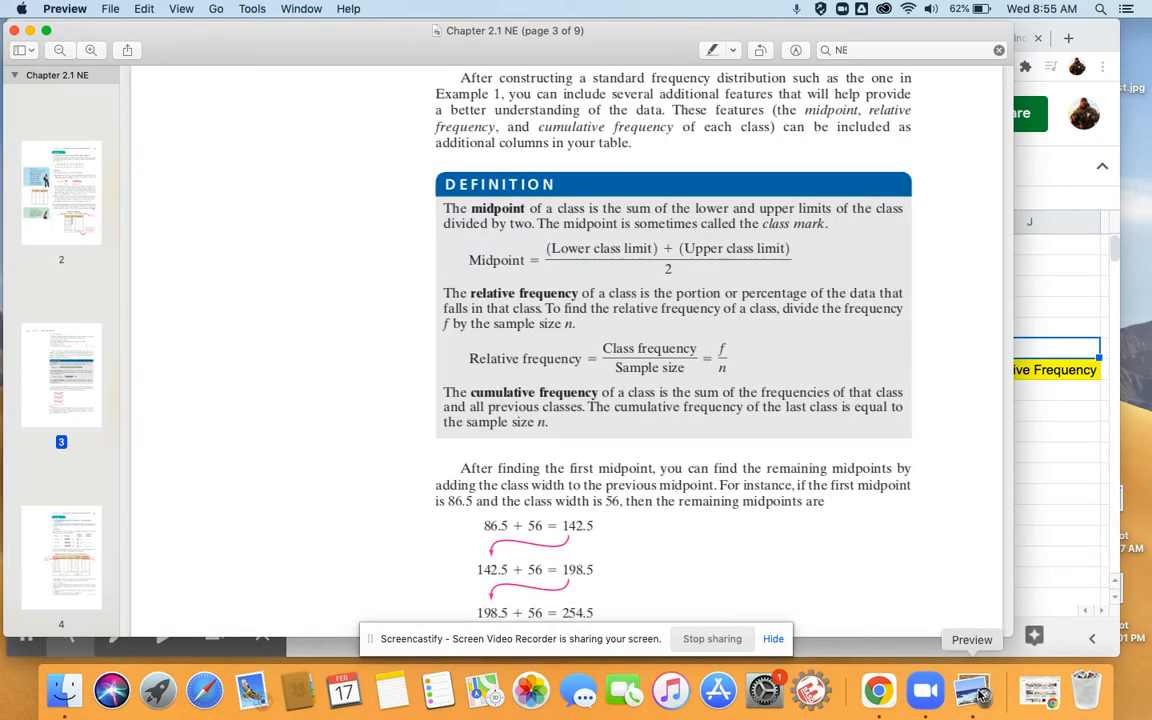
Step: Consult the relative frequency definition in the Chapter 2.1 NE document in Preview and return to the spreadsheet in Chrome
key(super+Tab)
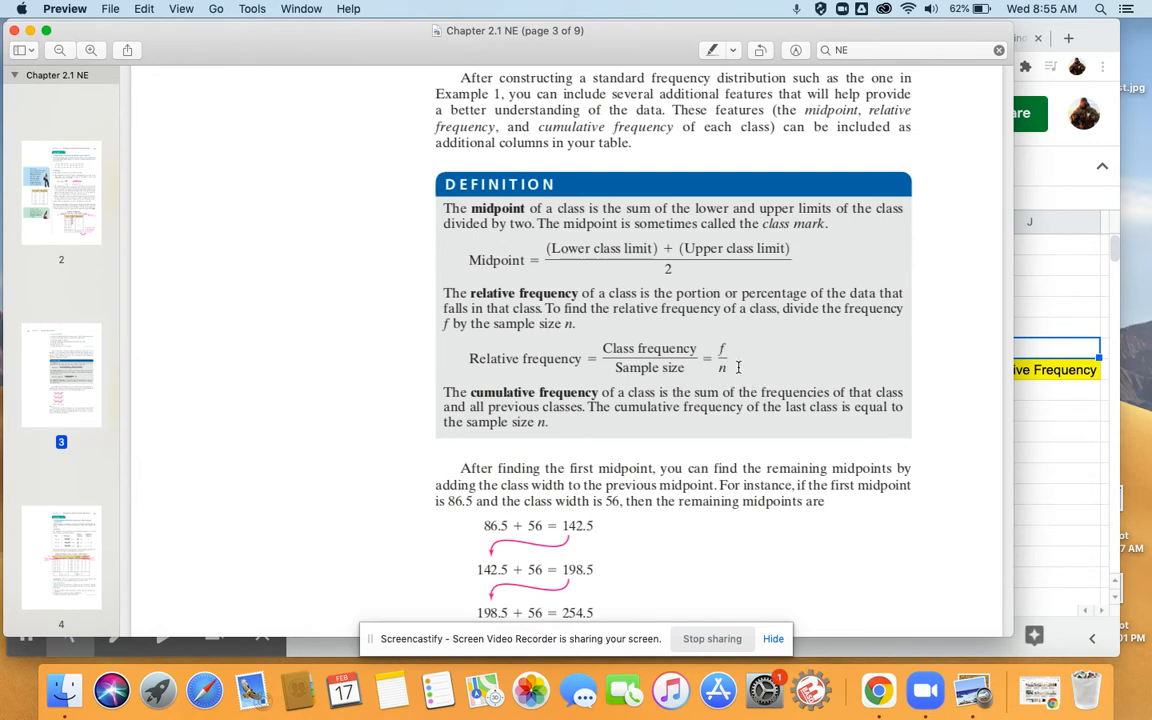
click(1096, 32)
Step: Enter the relative frequency formula =G8/30 in I8 and fill it down through I14
click(906, 392)
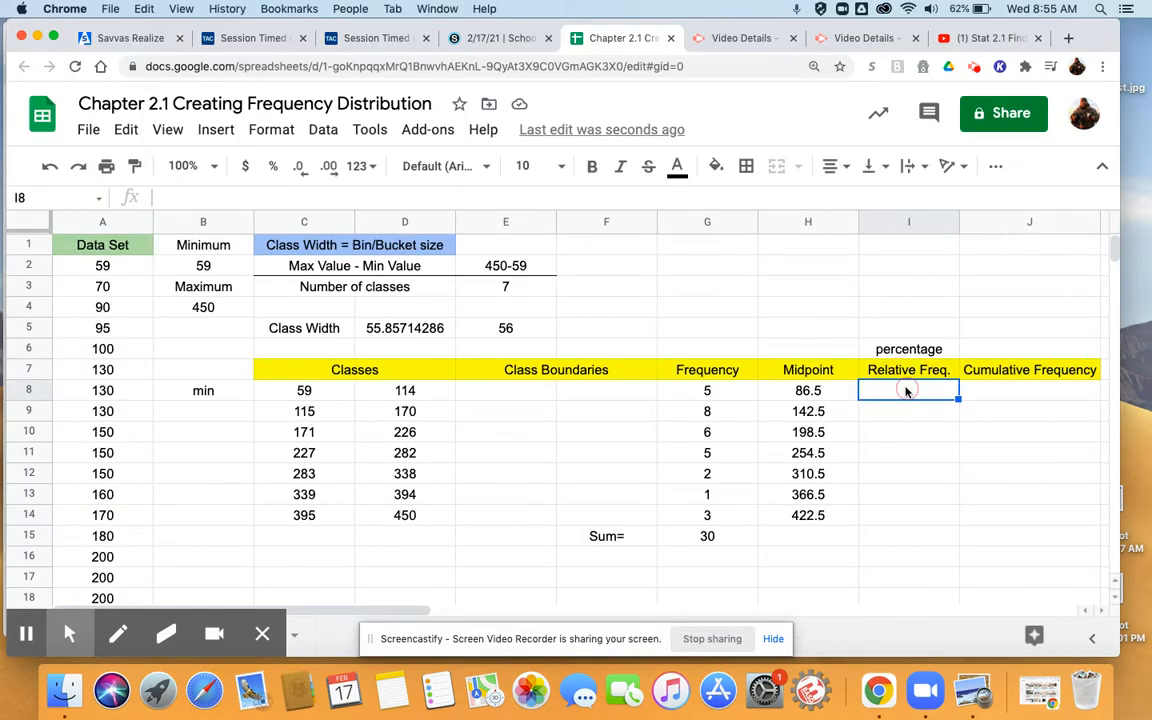
text(=)
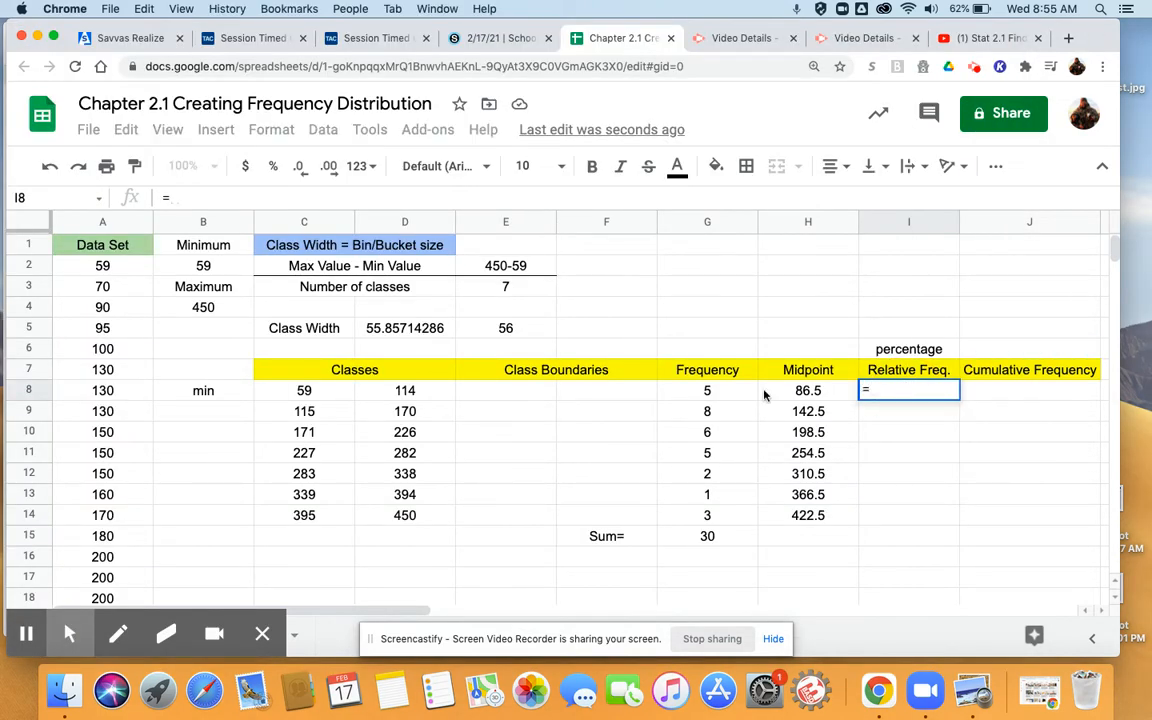
click(720, 394)
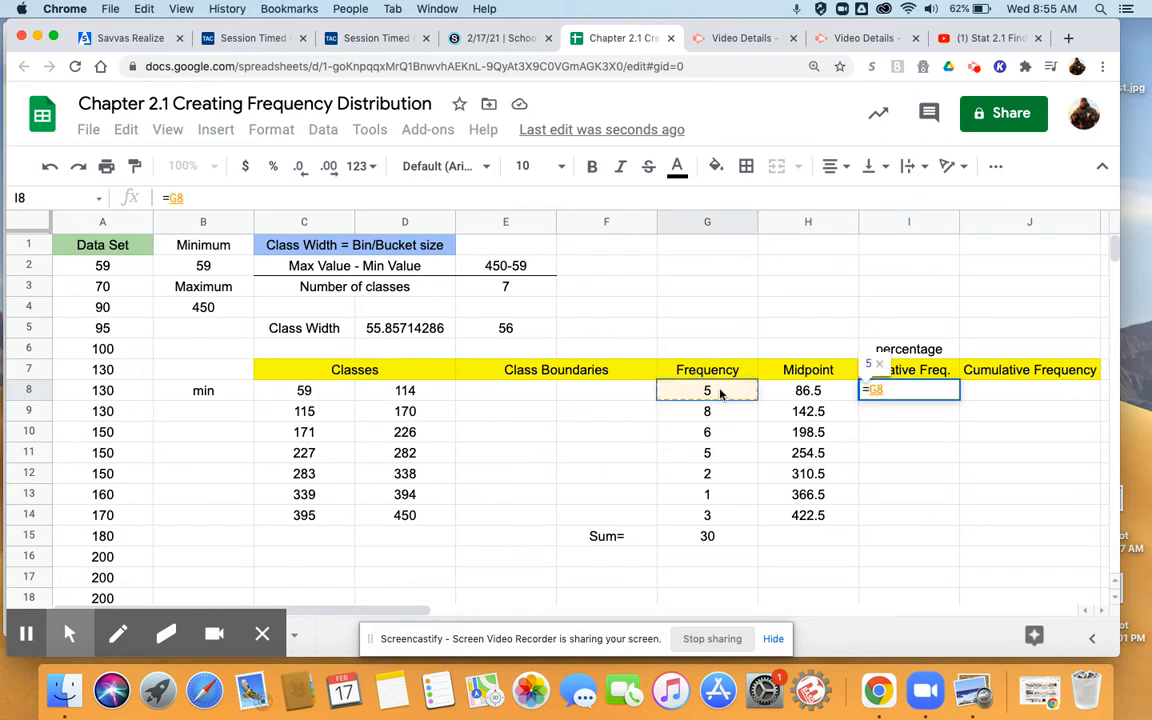
text(/)
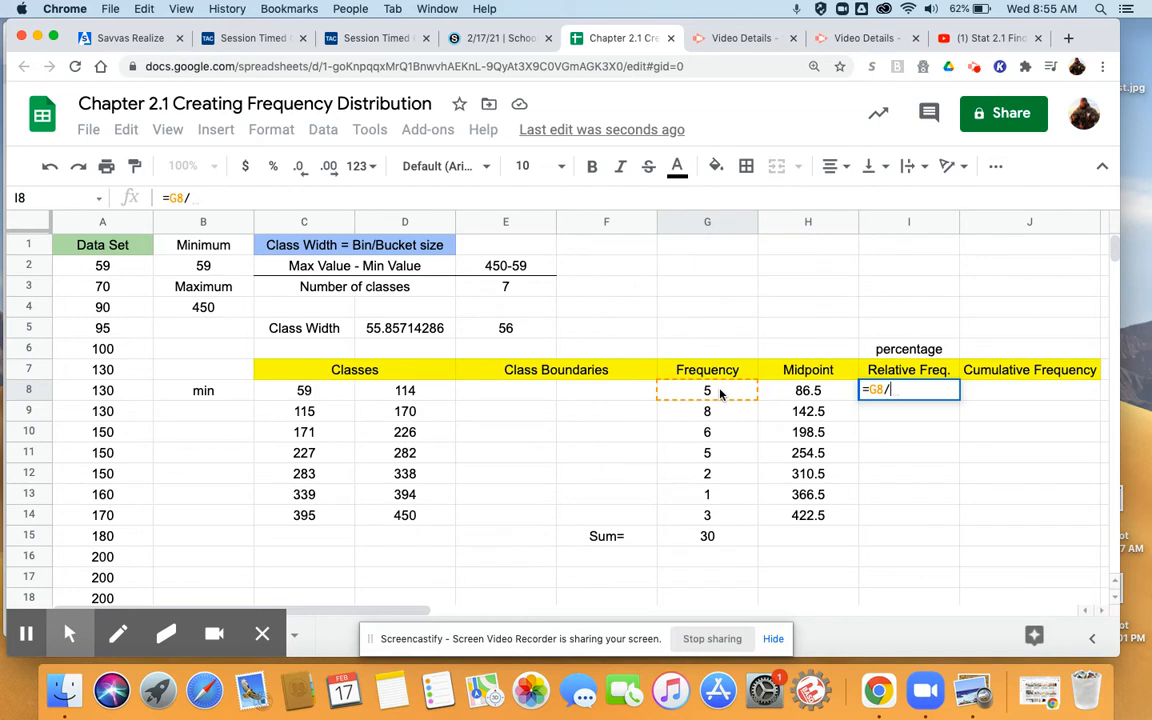
text(30)
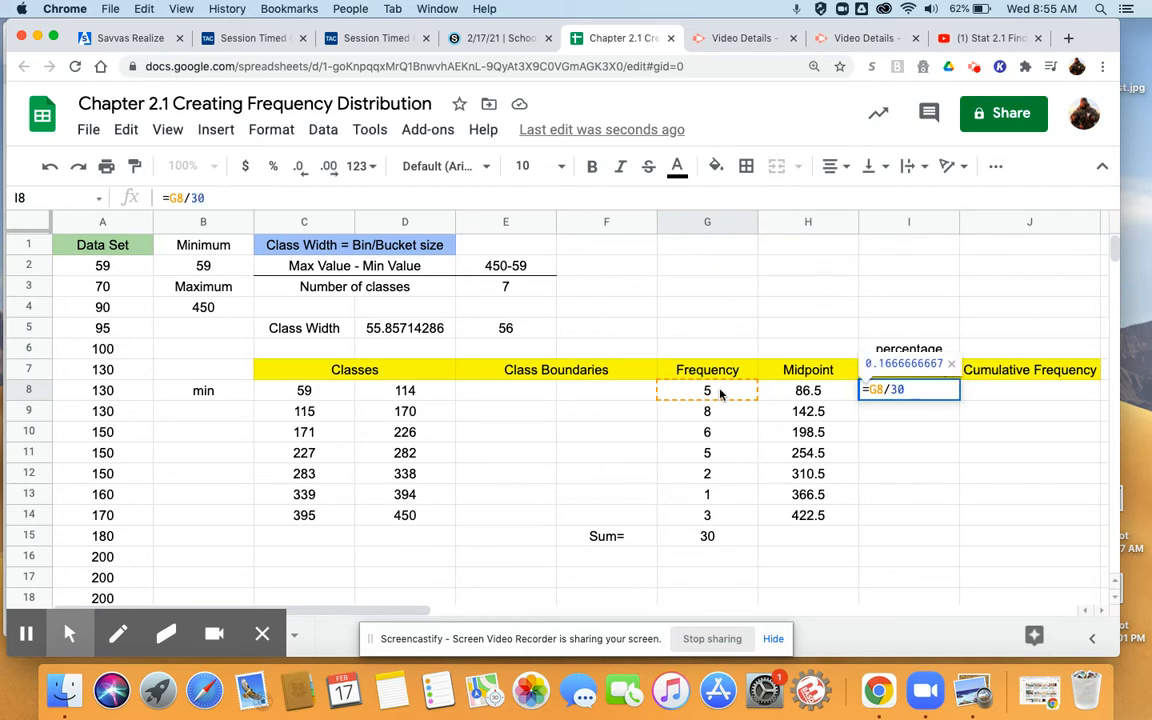
key(Return)
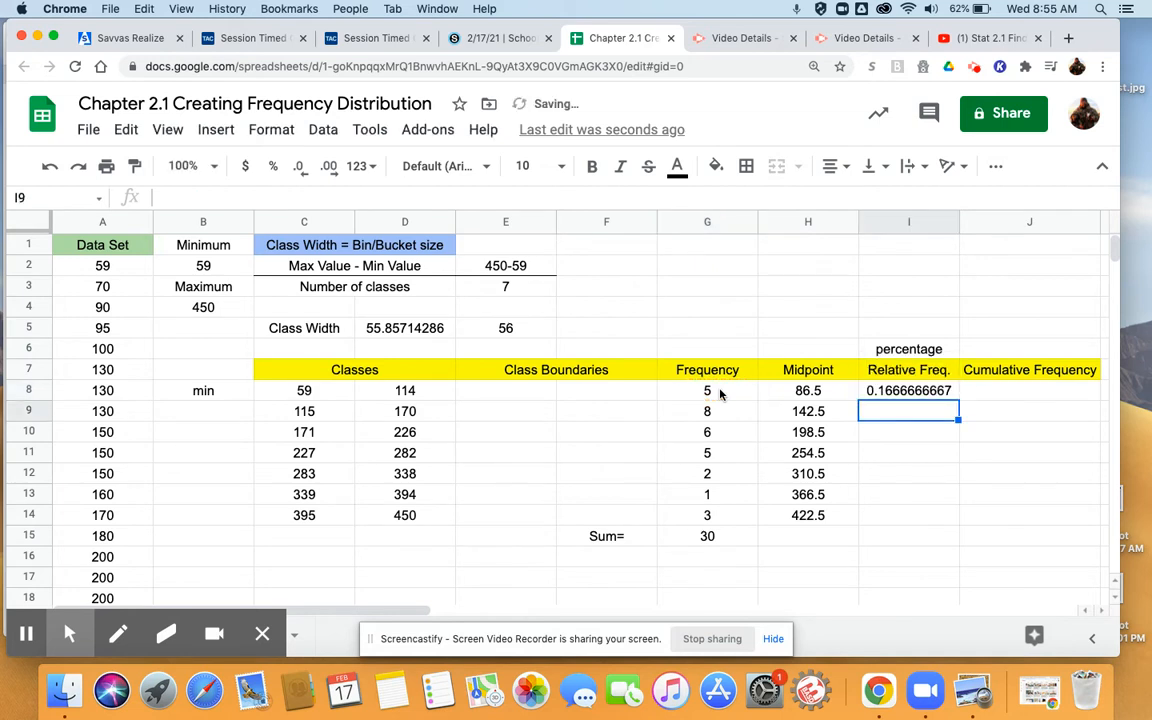
click(916, 391)
drag(958, 399, 954, 517)
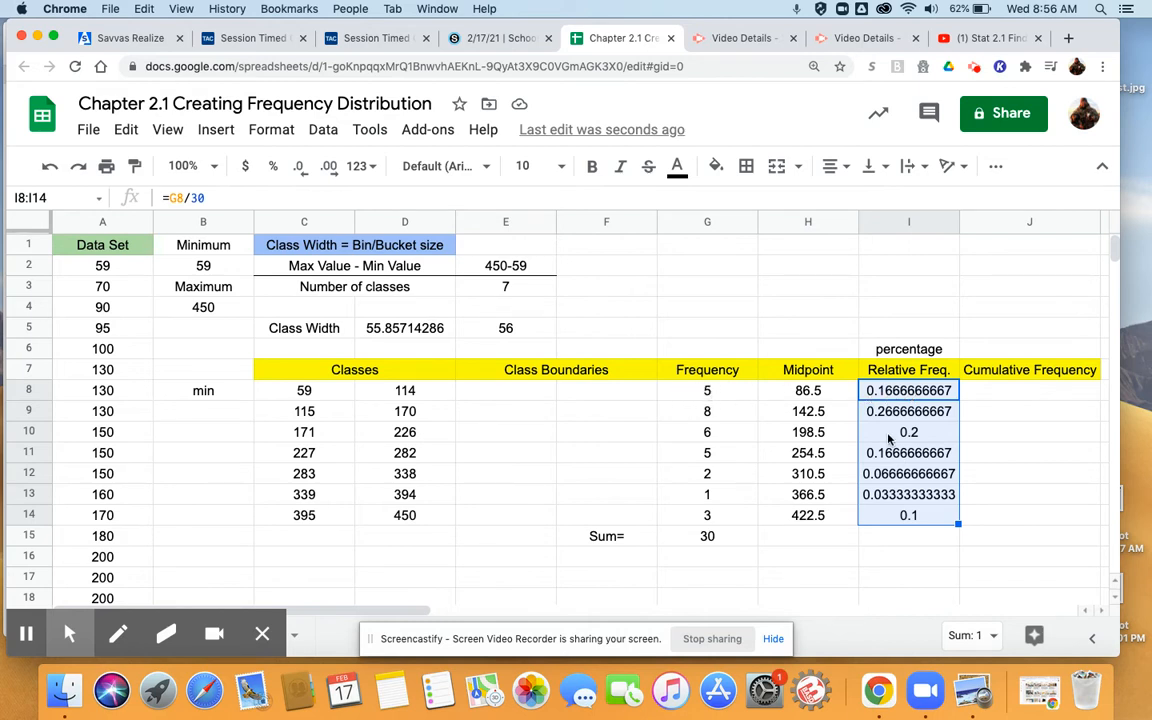
Step: Label cell H15 "Sum=" beneath the midpoints
click(820, 542)
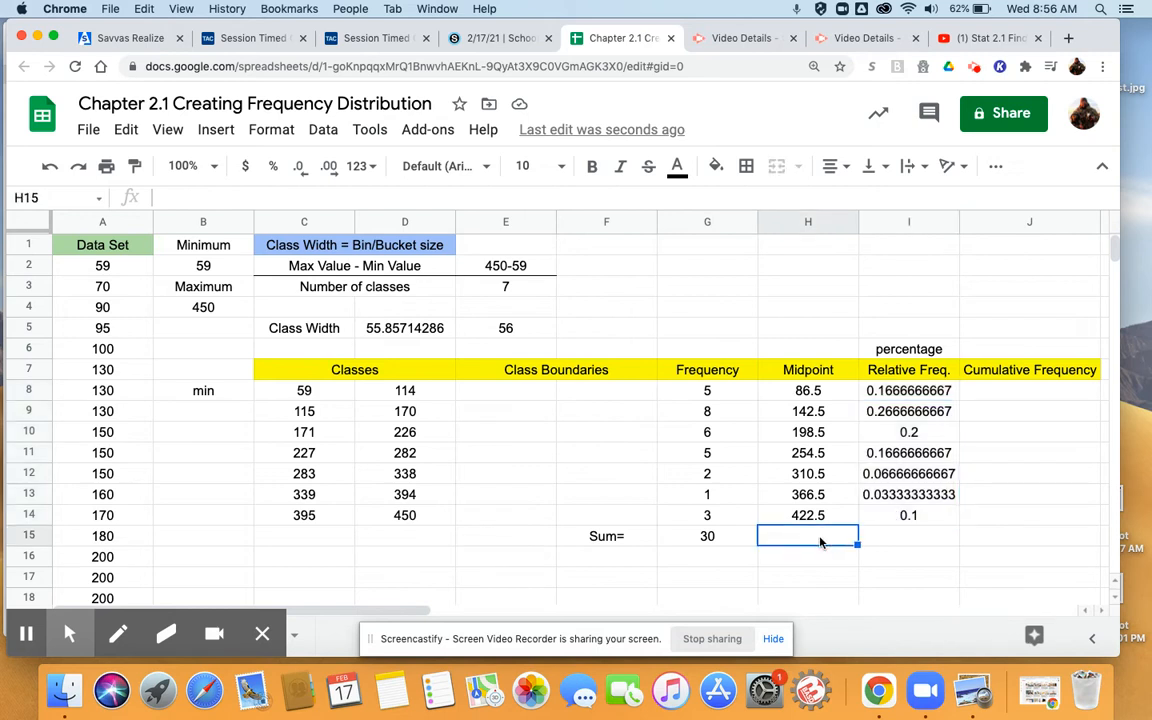
text(Su)
key(BackSpace)
text(u)
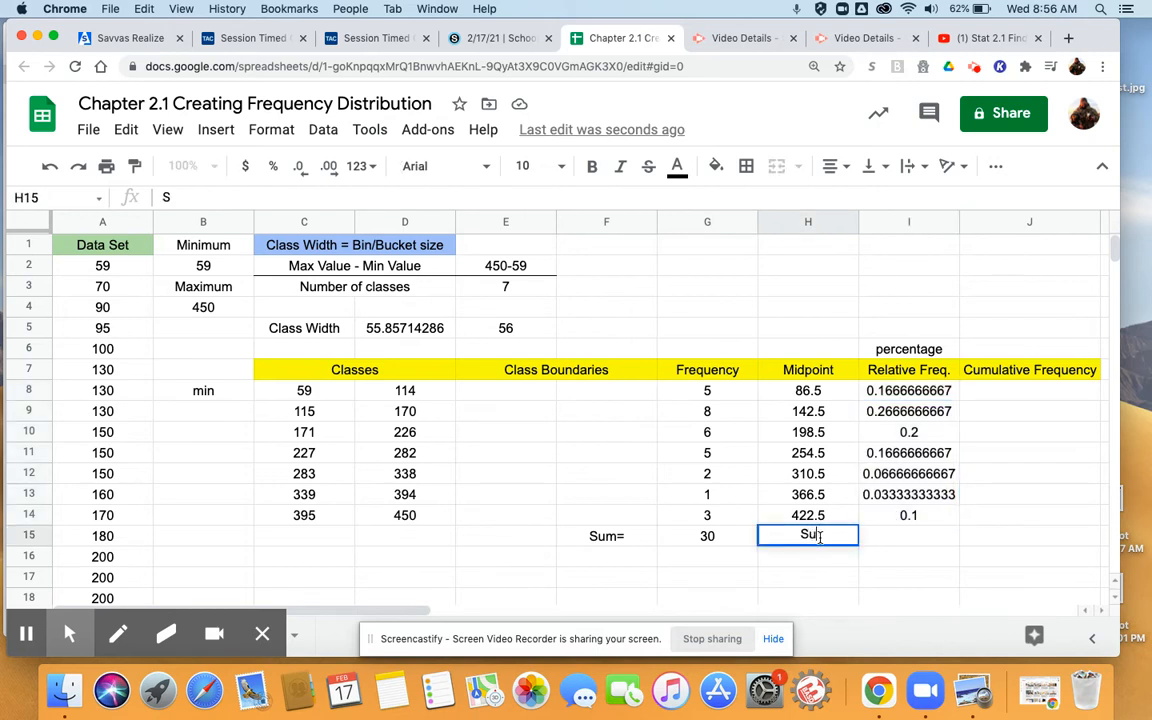
text(m=)
Step: Total the relative frequencies in cell I15 with a sum formula over I8:I14
click(918, 538)
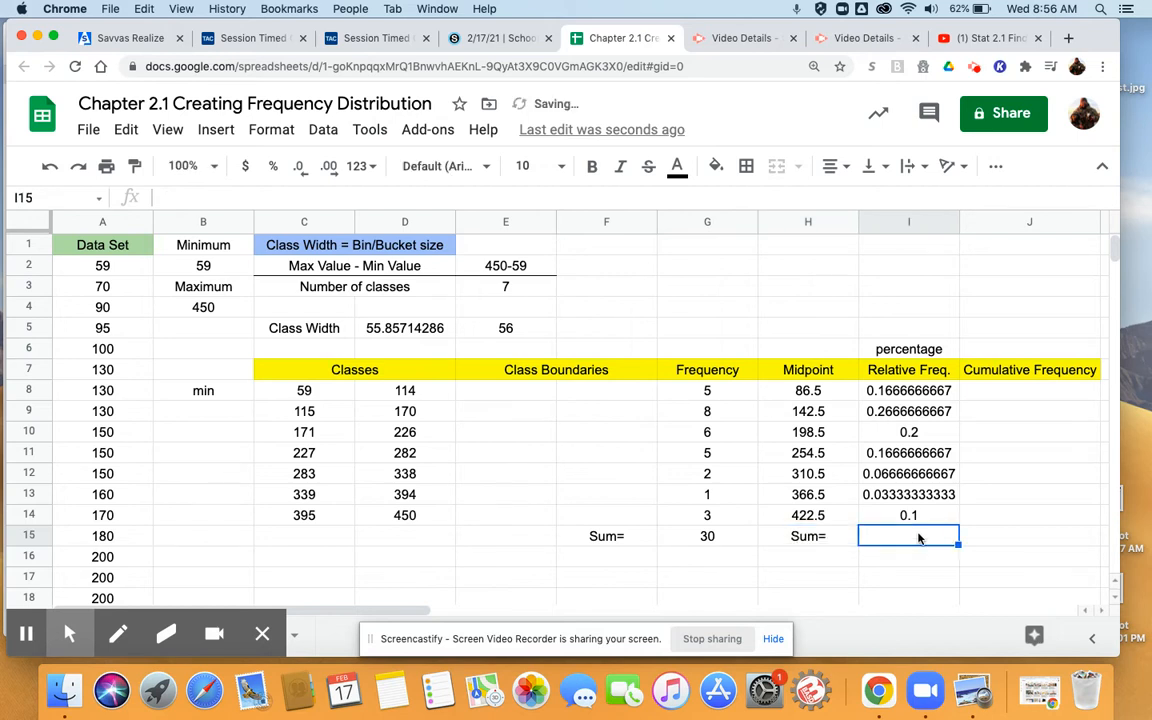
text(=)
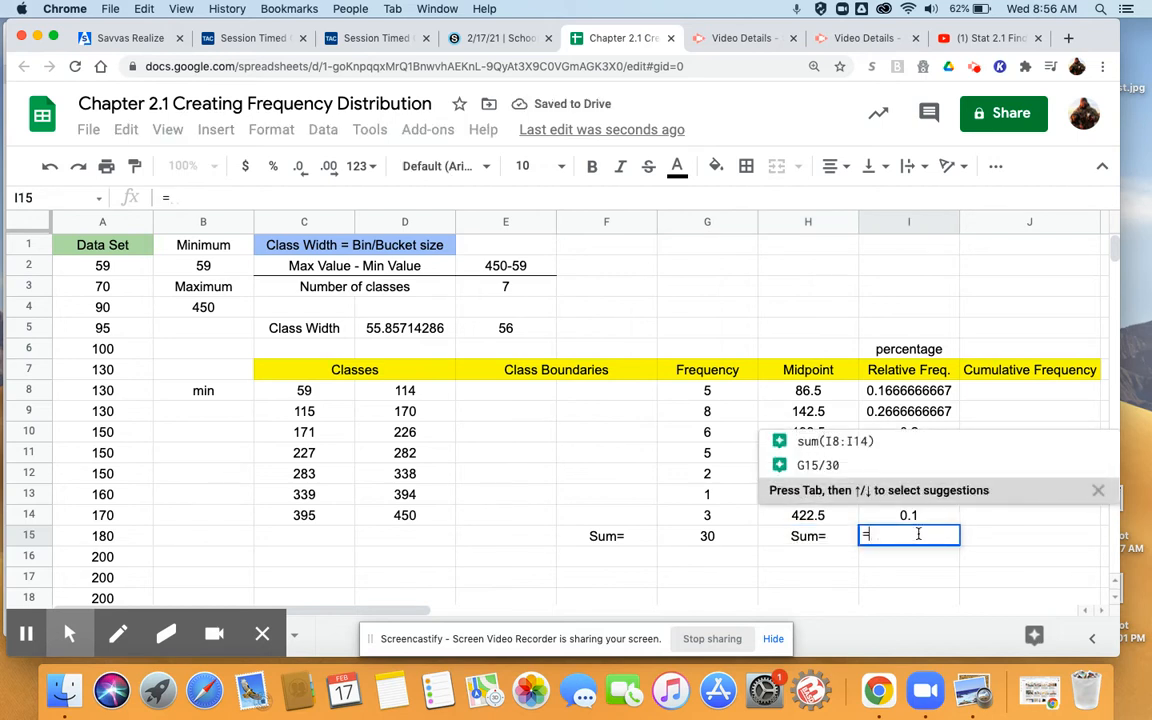
text(sum)
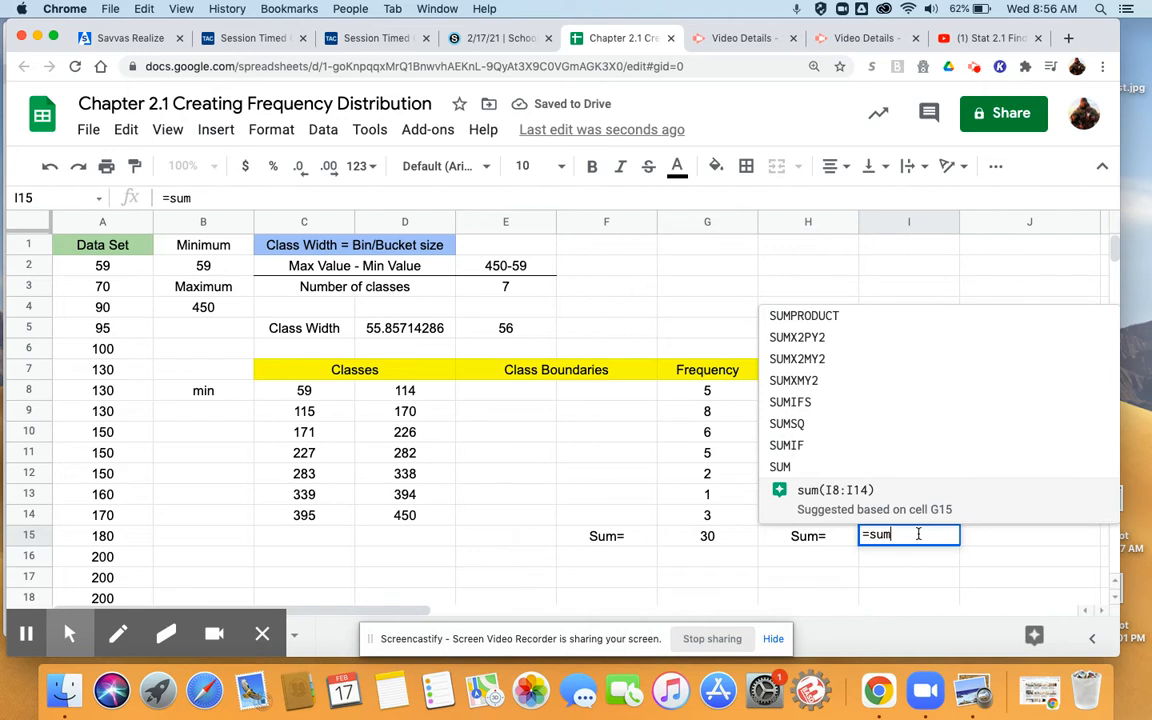
text(()
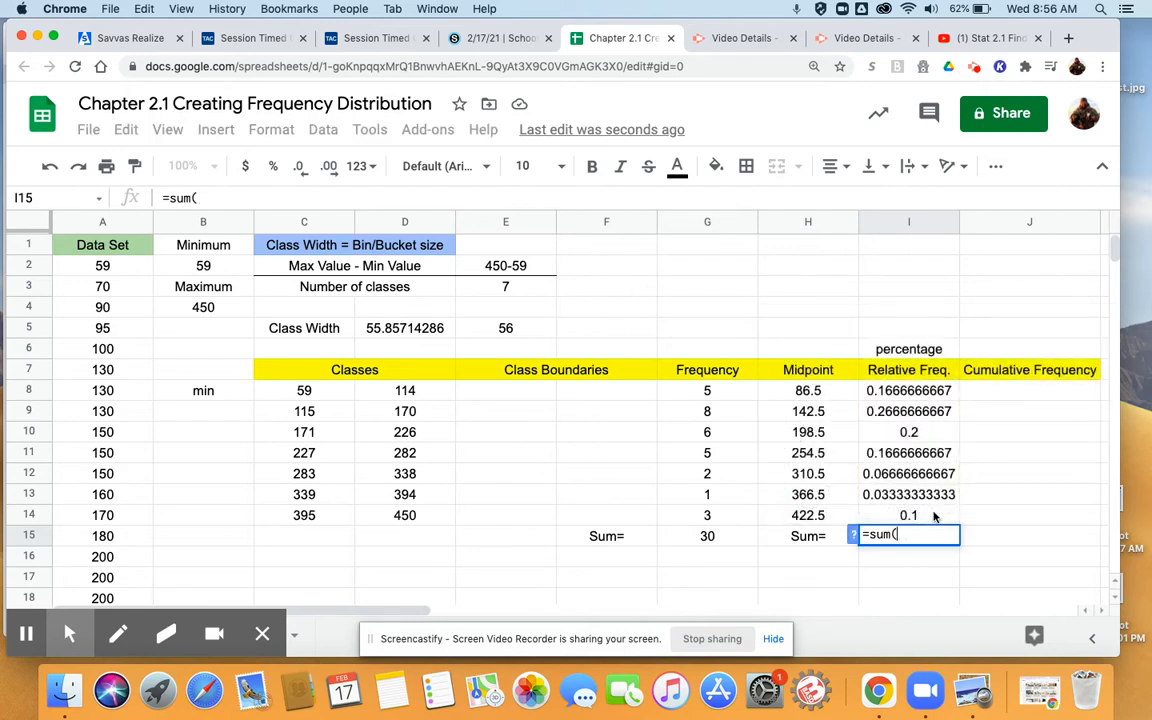
drag(920, 390, 936, 514)
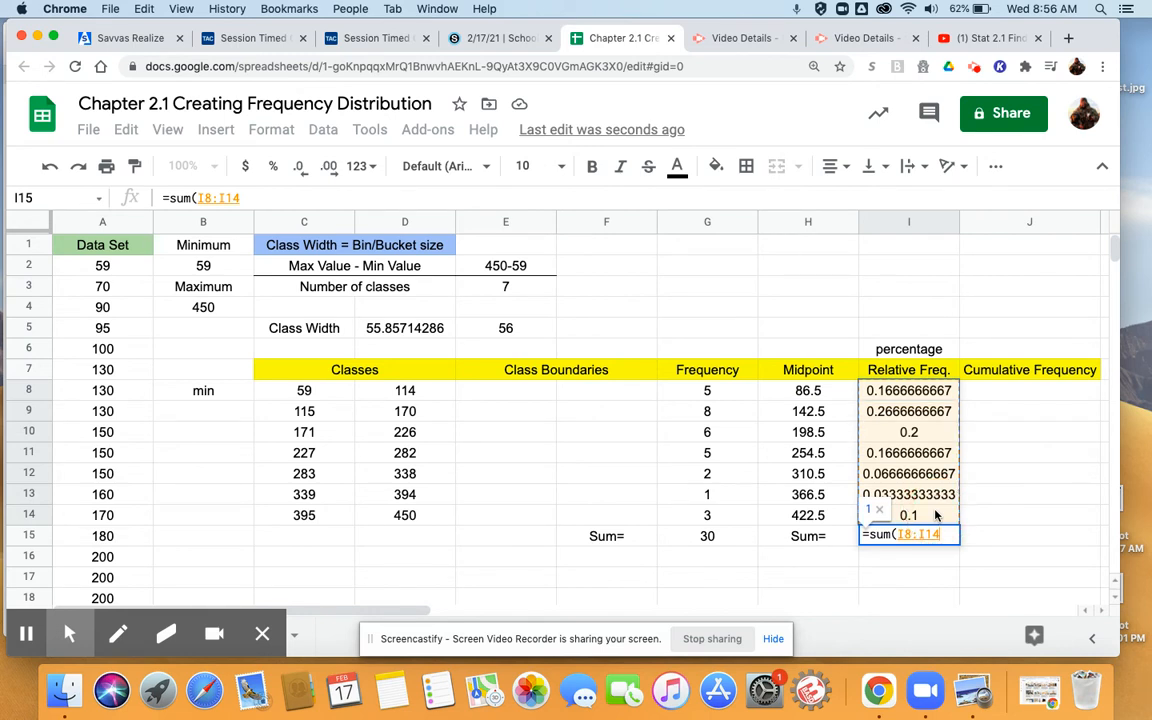
key(Return)
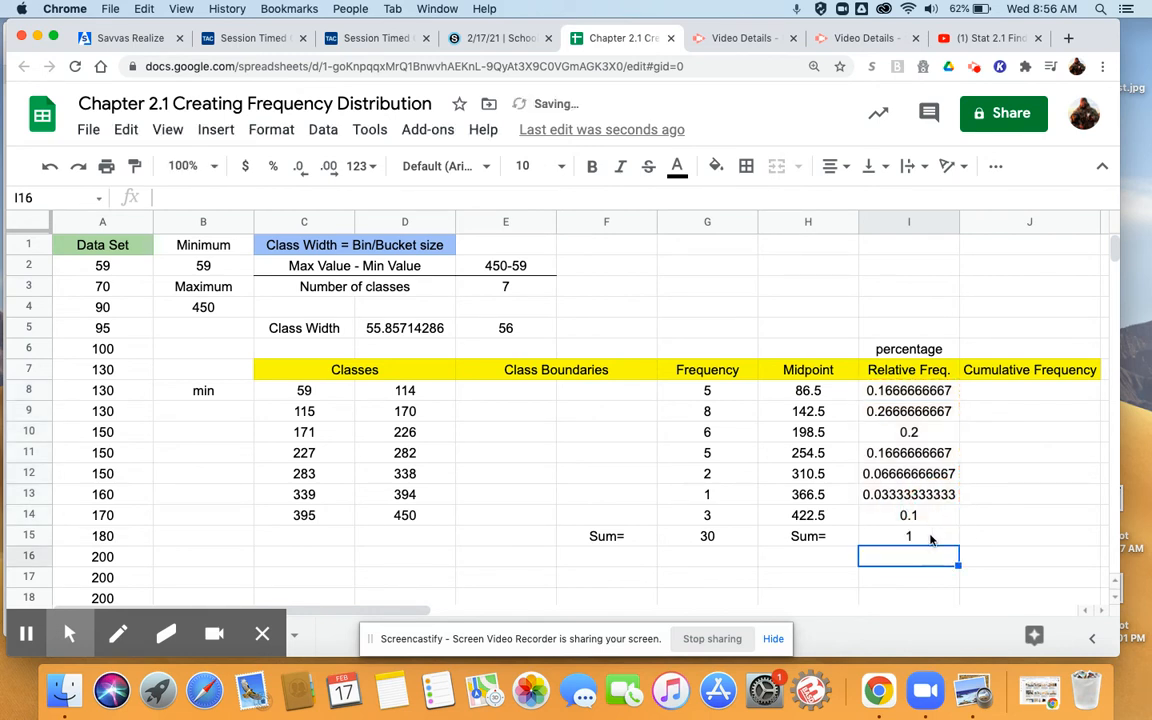
Step: Shade the sum row cells F15:I15 with a light green fill
click(938, 538)
click(612, 538)
drag(612, 538, 880, 536)
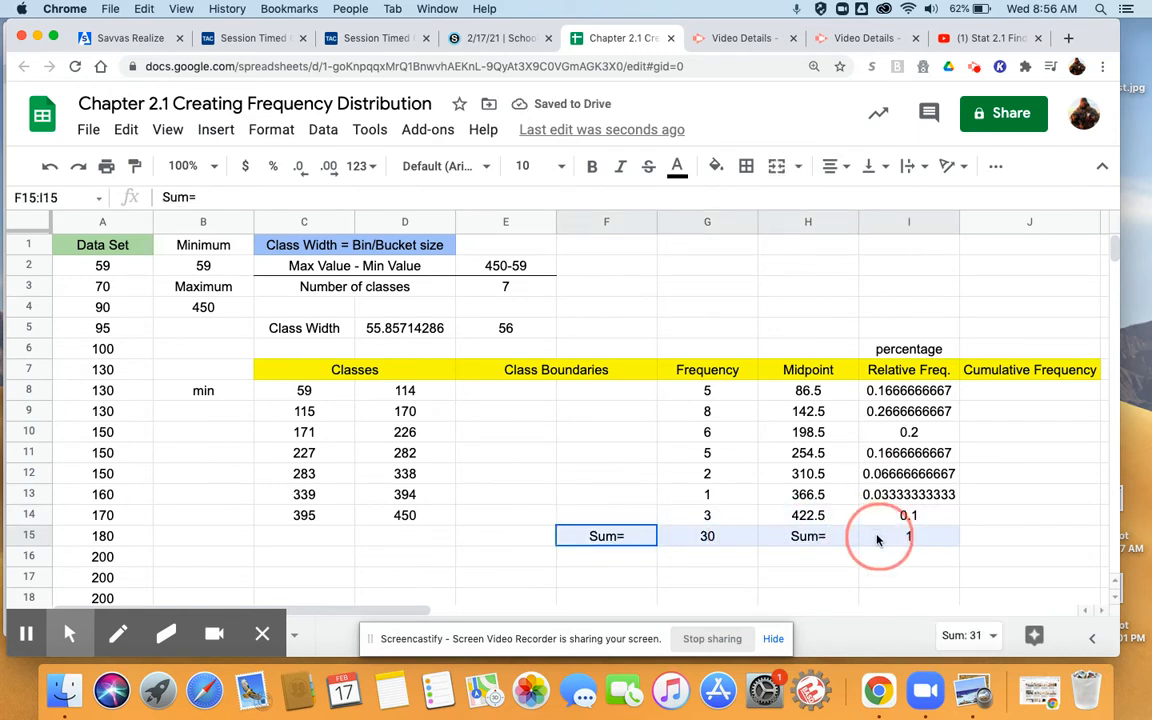
click(722, 170)
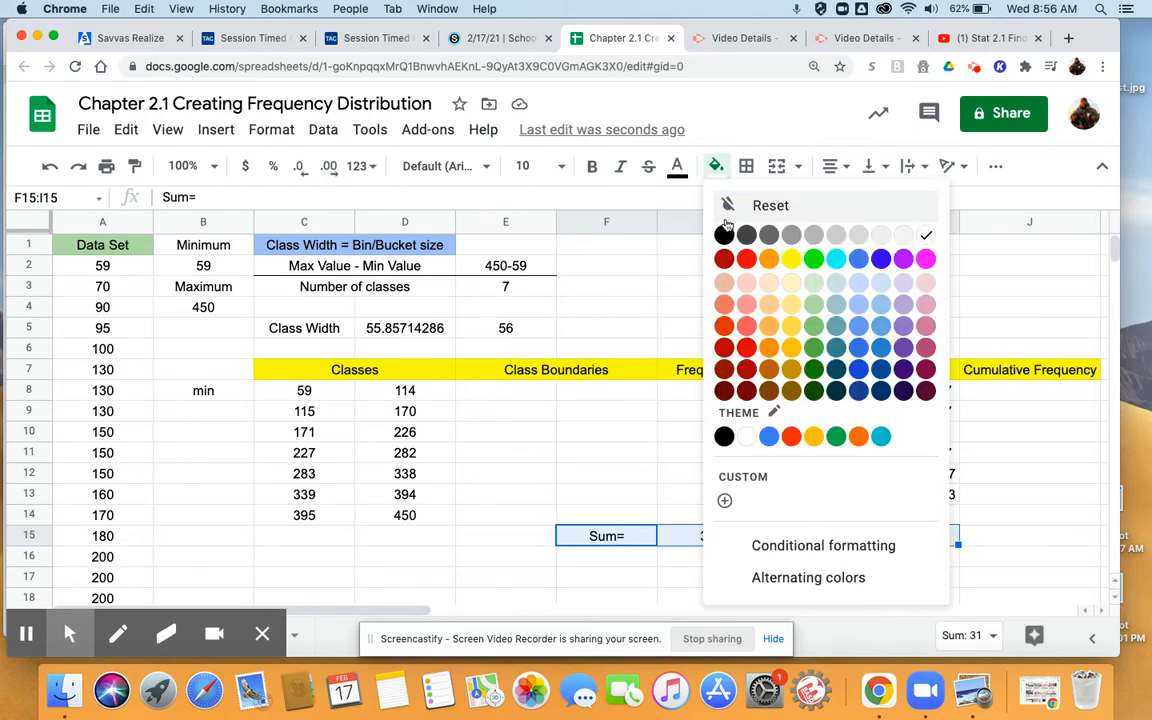
click(817, 303)
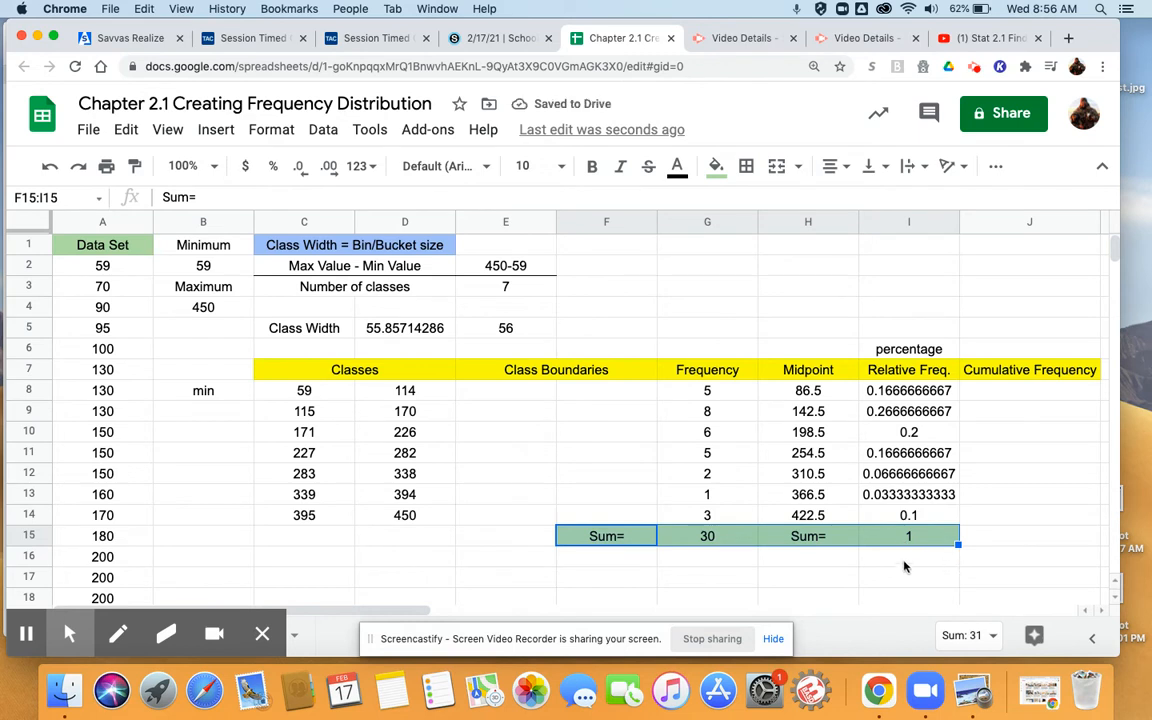
Step: Enter the formula =G8 in J8 as the first cumulative frequency
click(1022, 395)
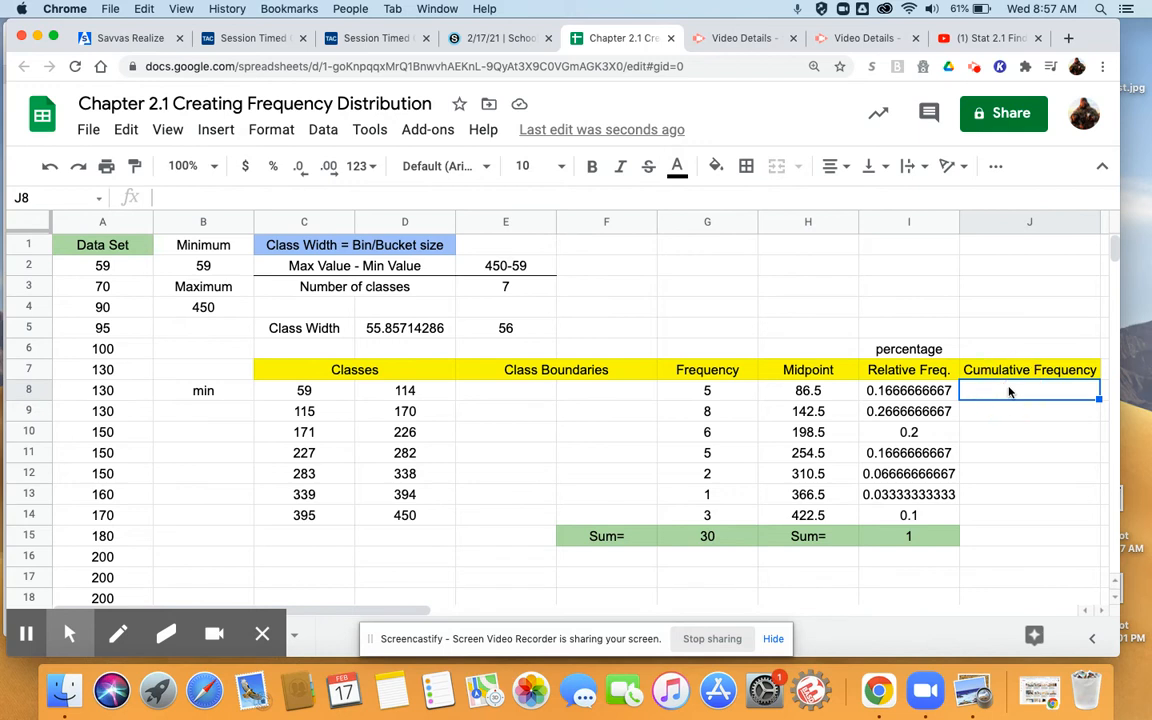
text(=)
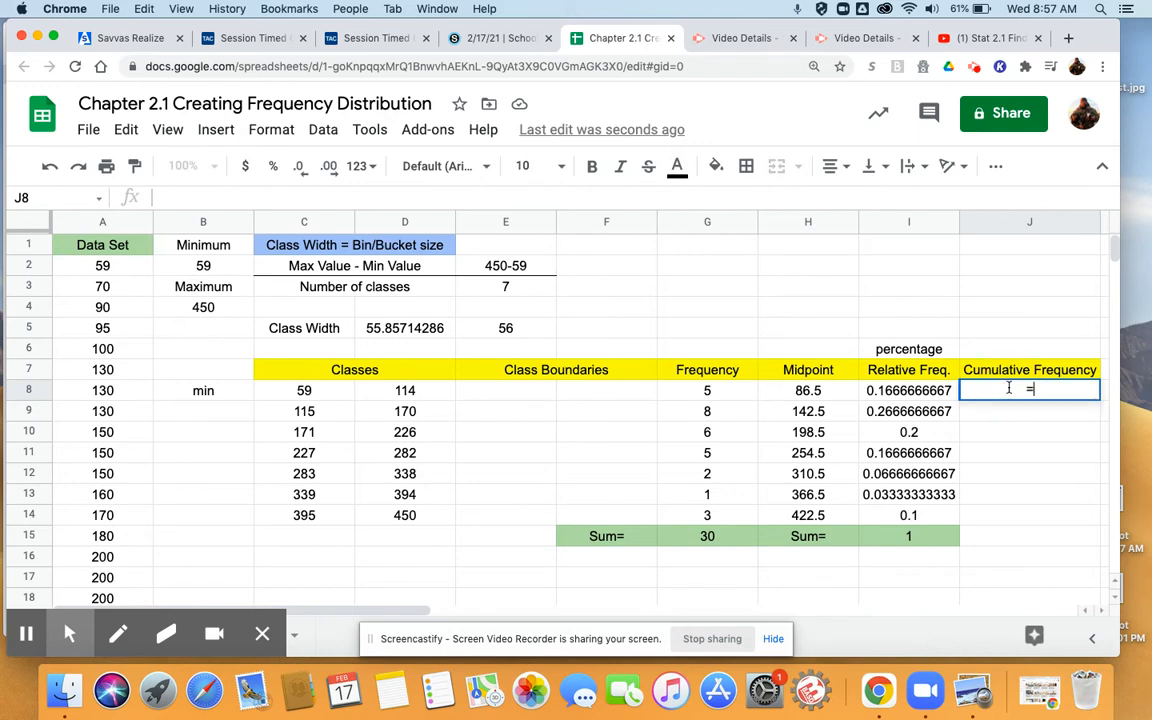
click(711, 393)
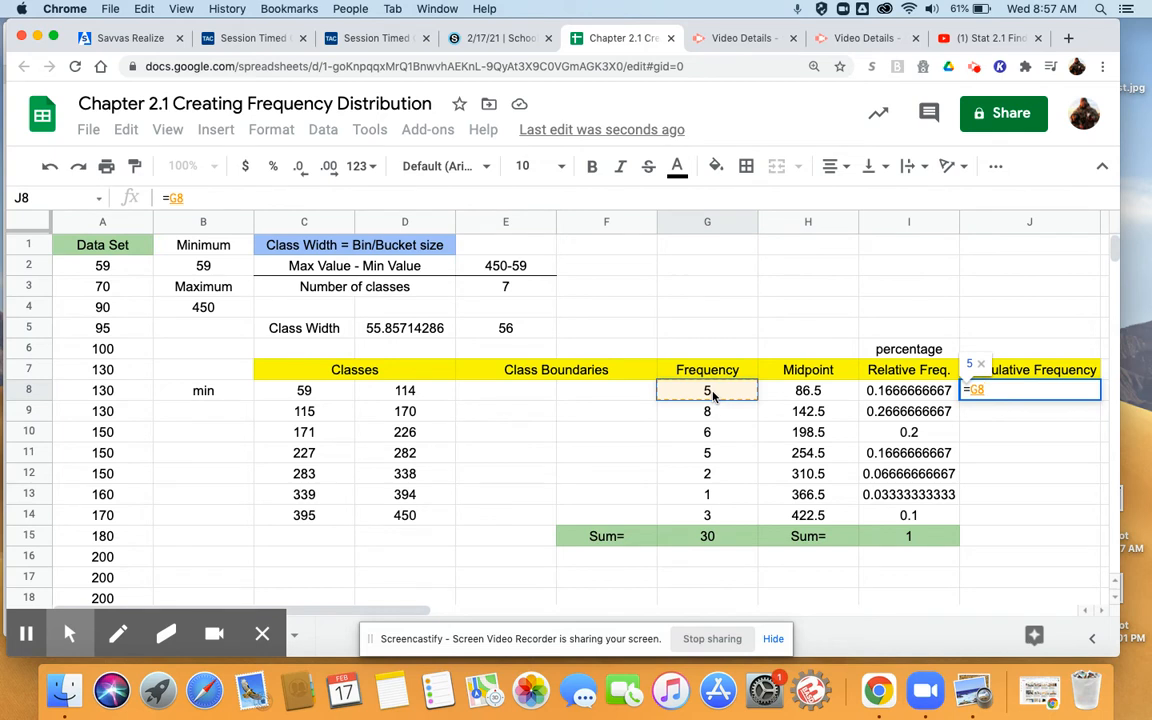
key(Return)
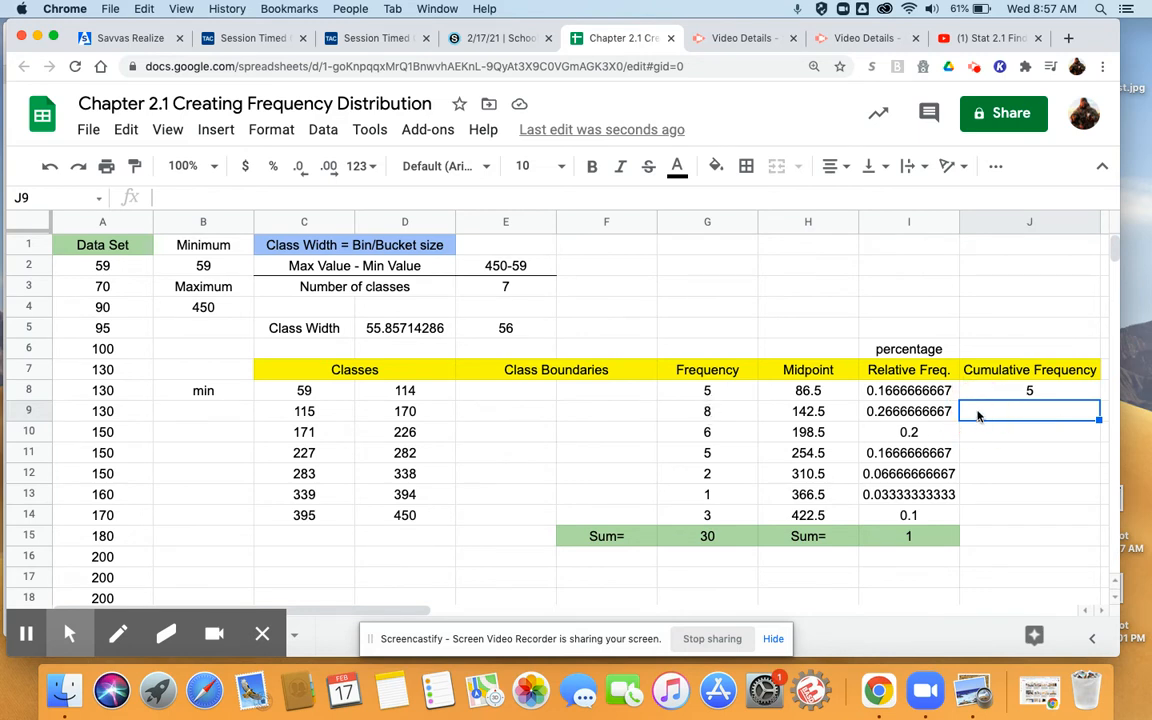
Step: Enter the cumulative frequency formula =G9+J8 in J9 and fill it down through J14
text(=)
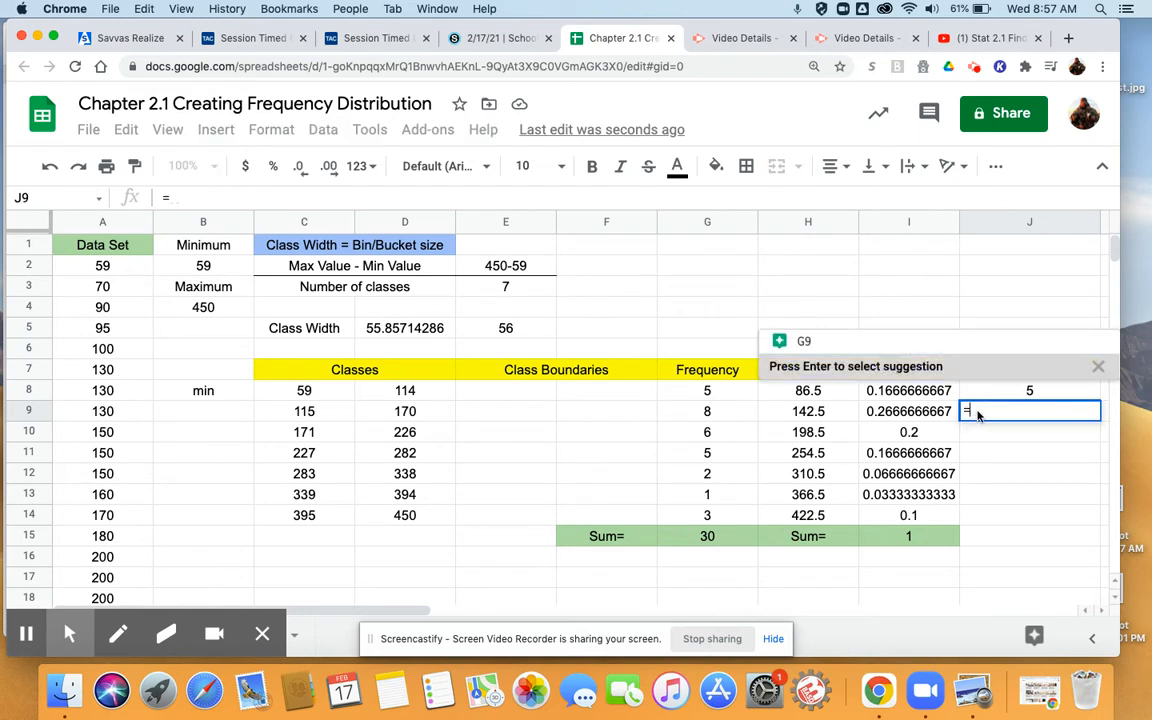
click(704, 411)
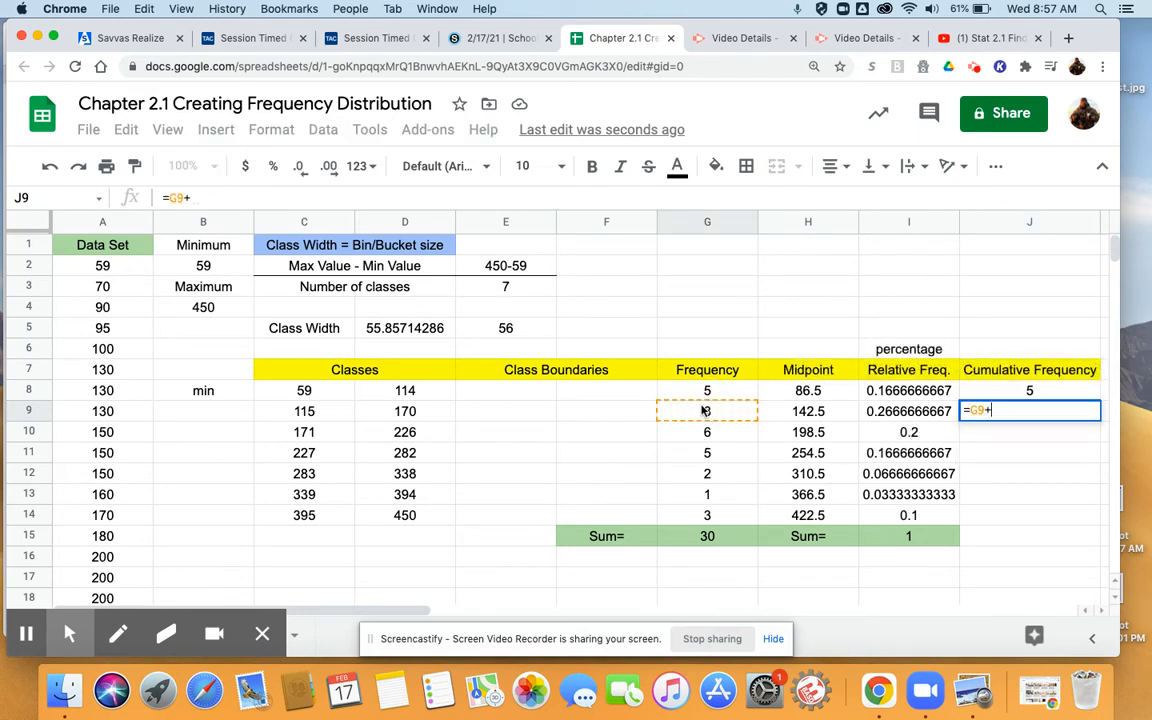
text(+)
click(1031, 390)
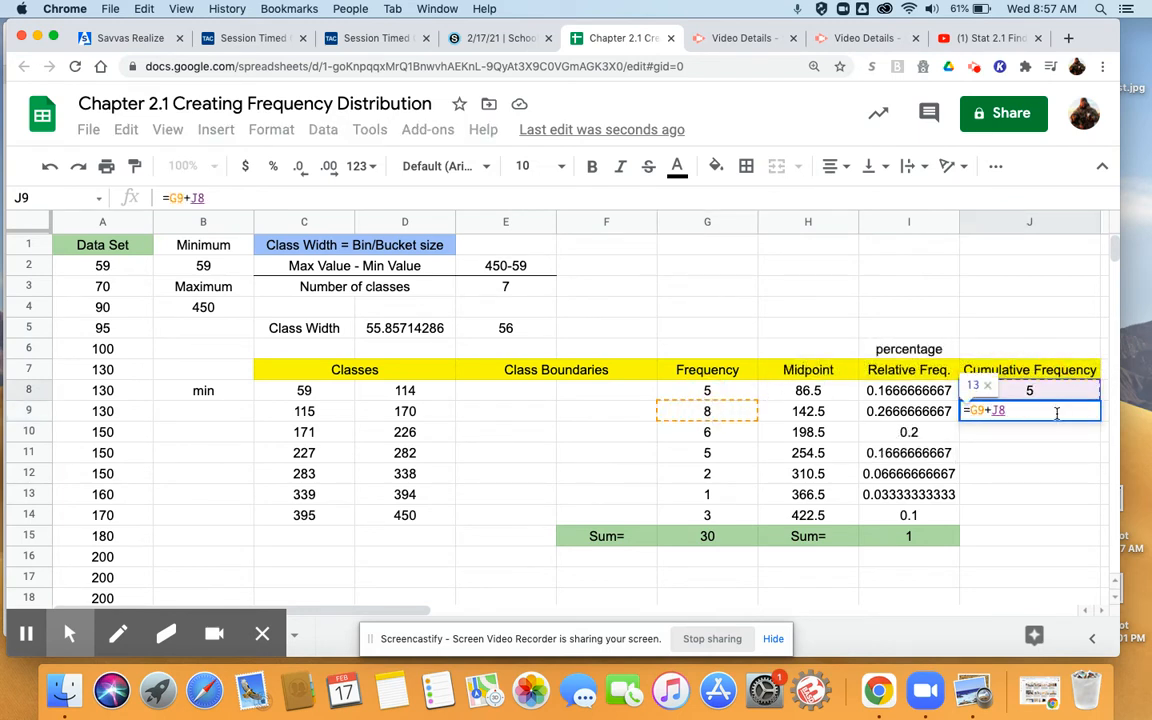
key(Return)
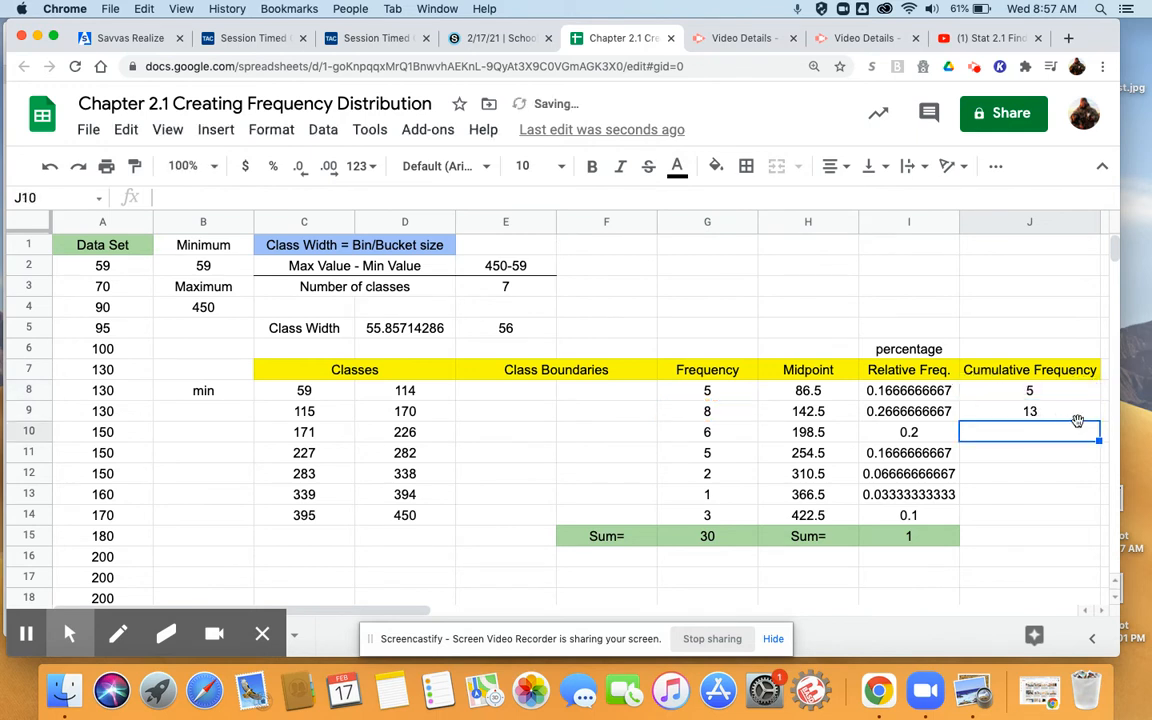
click(1046, 415)
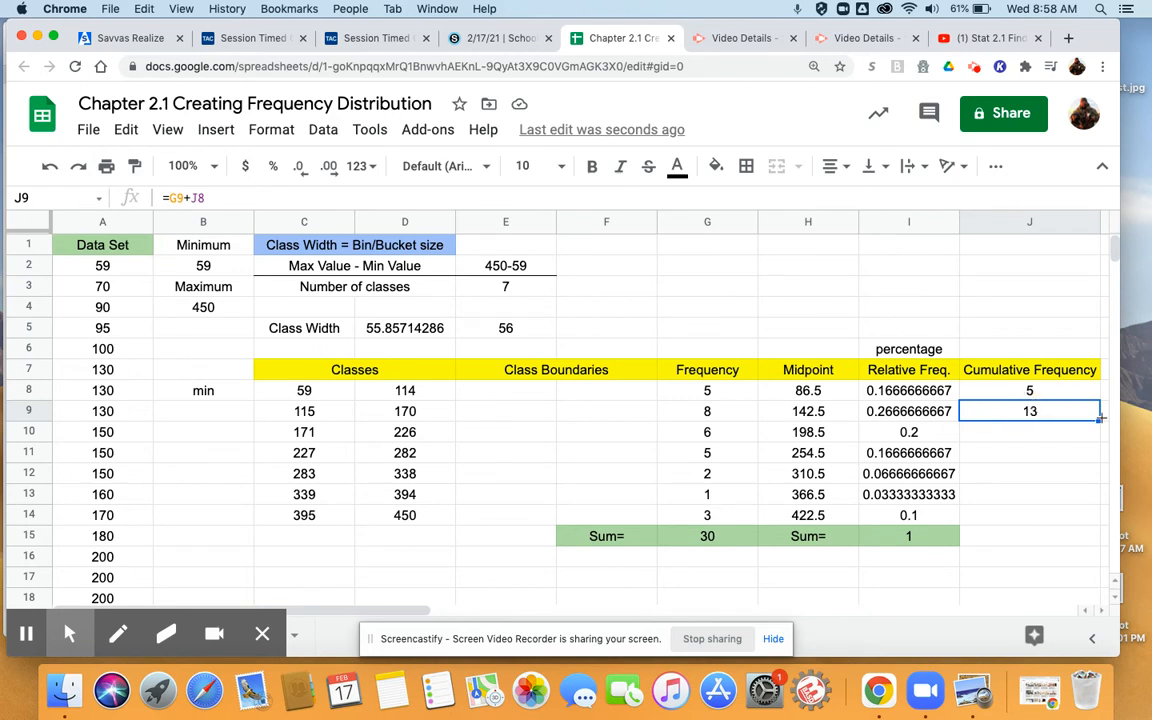
drag(1098, 420, 1093, 514)
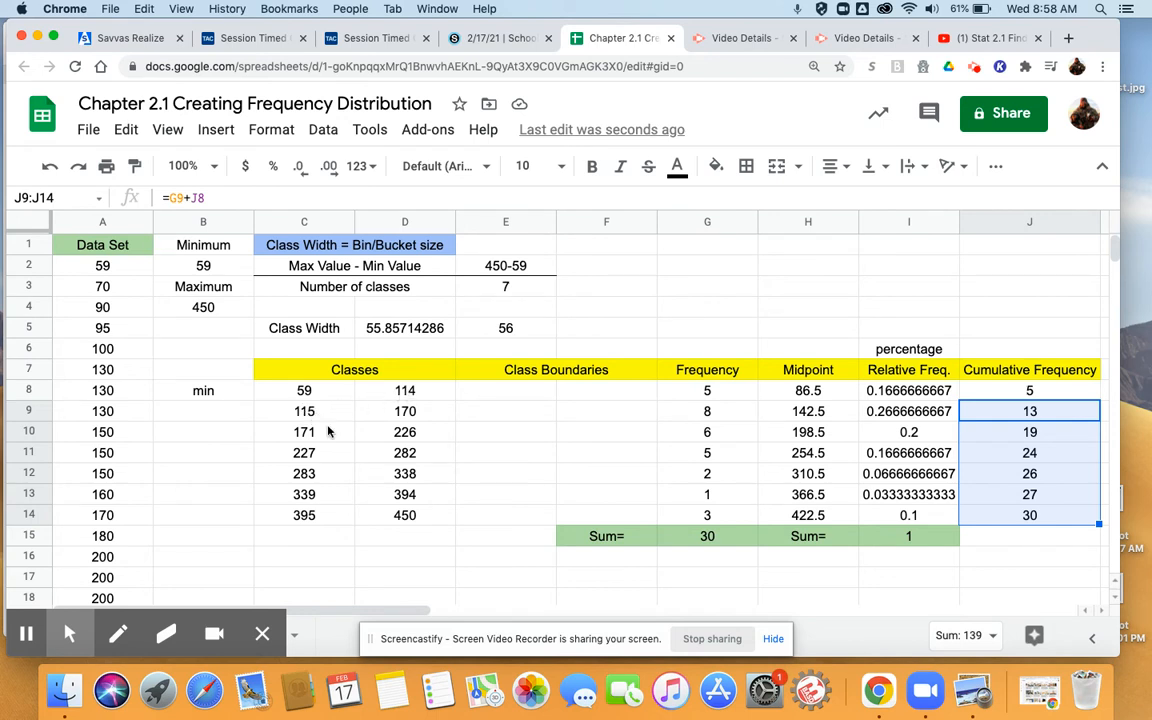
Step: Calculate the gap between the first two classes in E17 with the formula =115-114
click(491, 576)
text(=1)
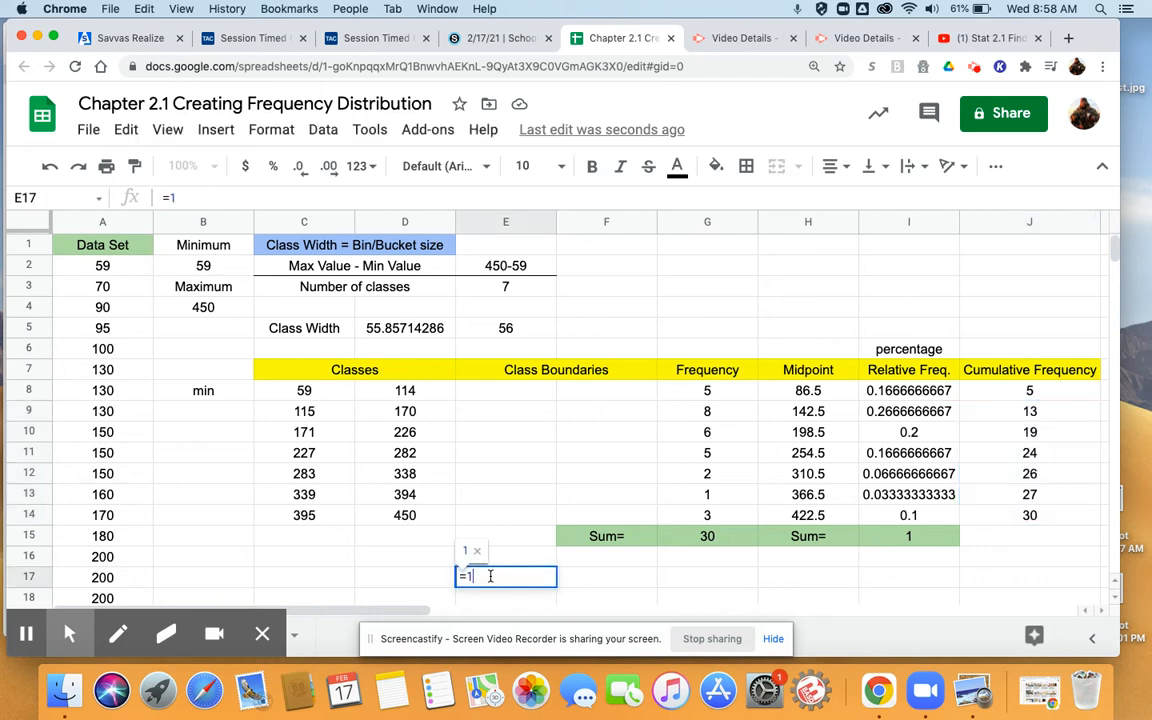
text(15-114)
key(Return)
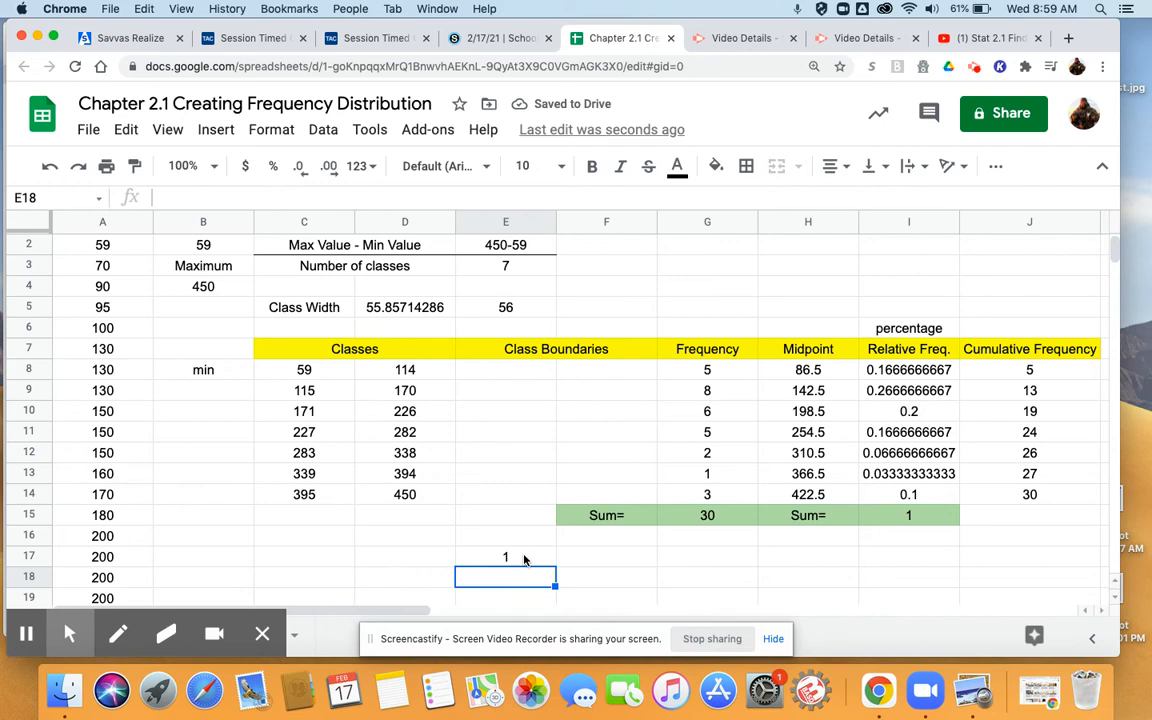
Step: Halve the class gap in E18 with the formula =E17/2
text(=)
click(527, 556)
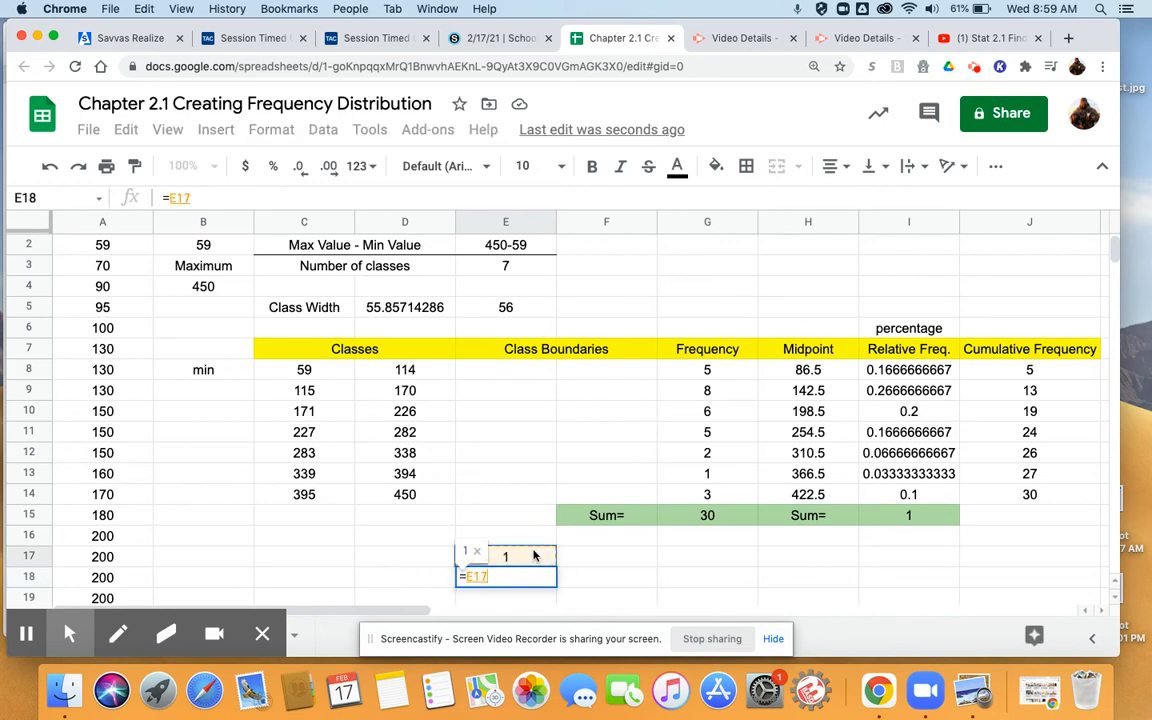
text(/2)
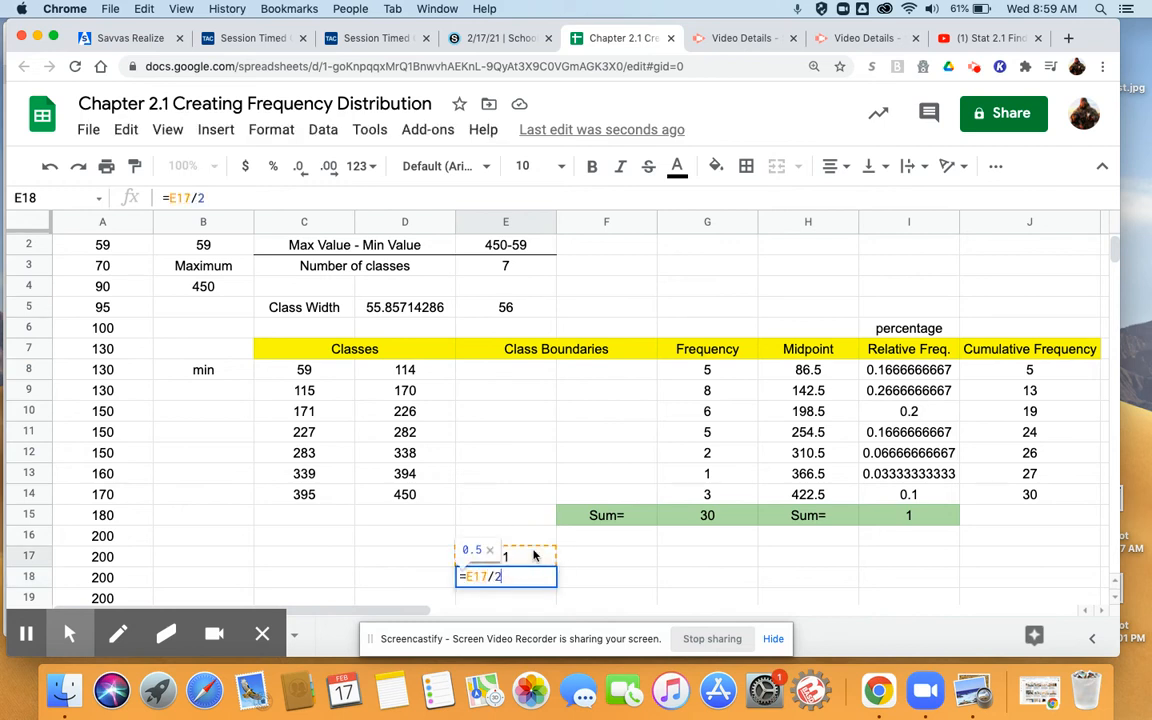
key(Return)
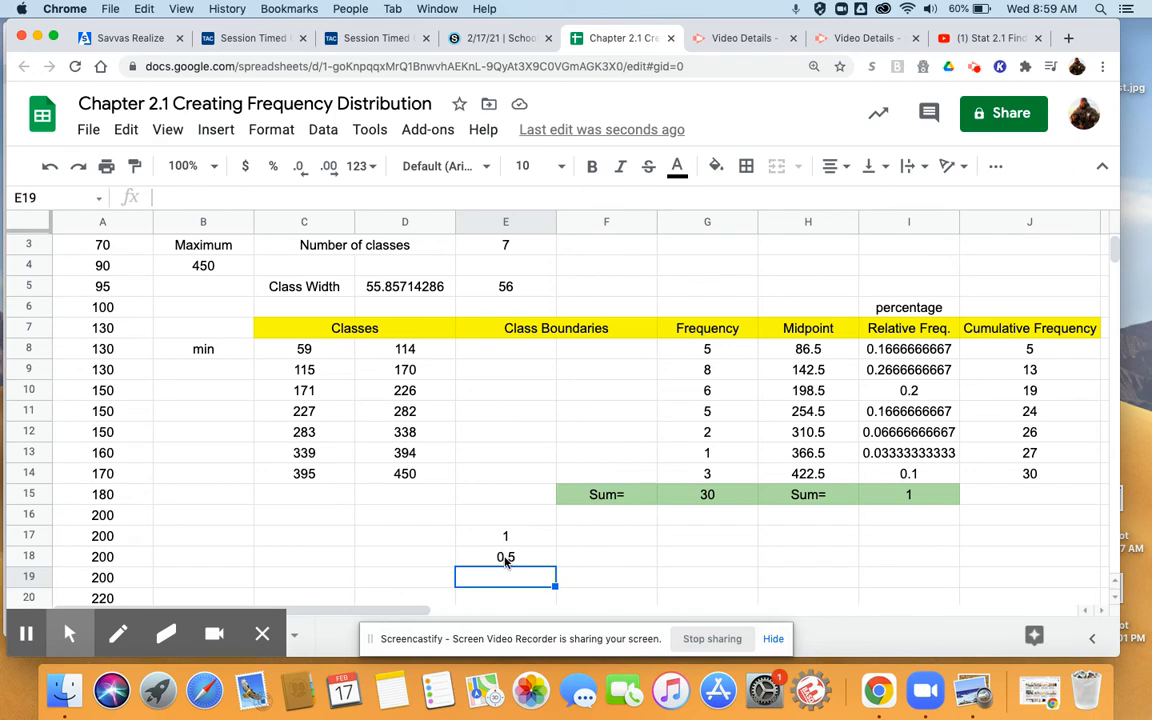
click(506, 560)
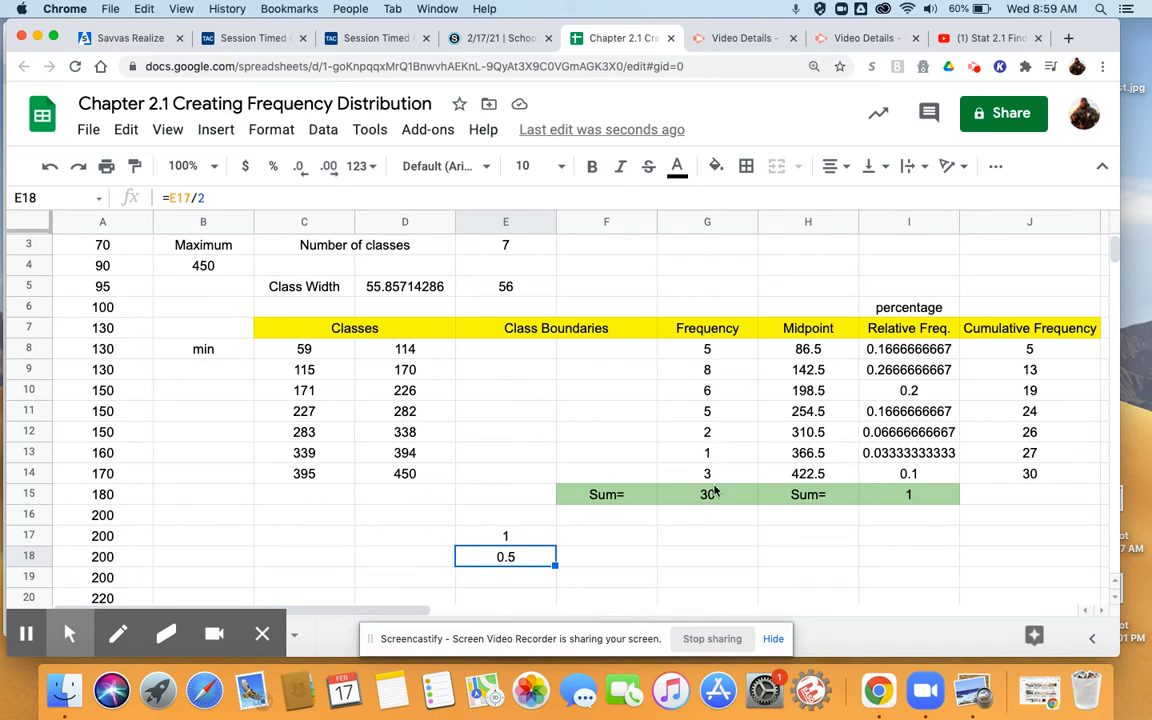
Step: Enter the lower class boundary formula =C8-.5 in E8
click(507, 349)
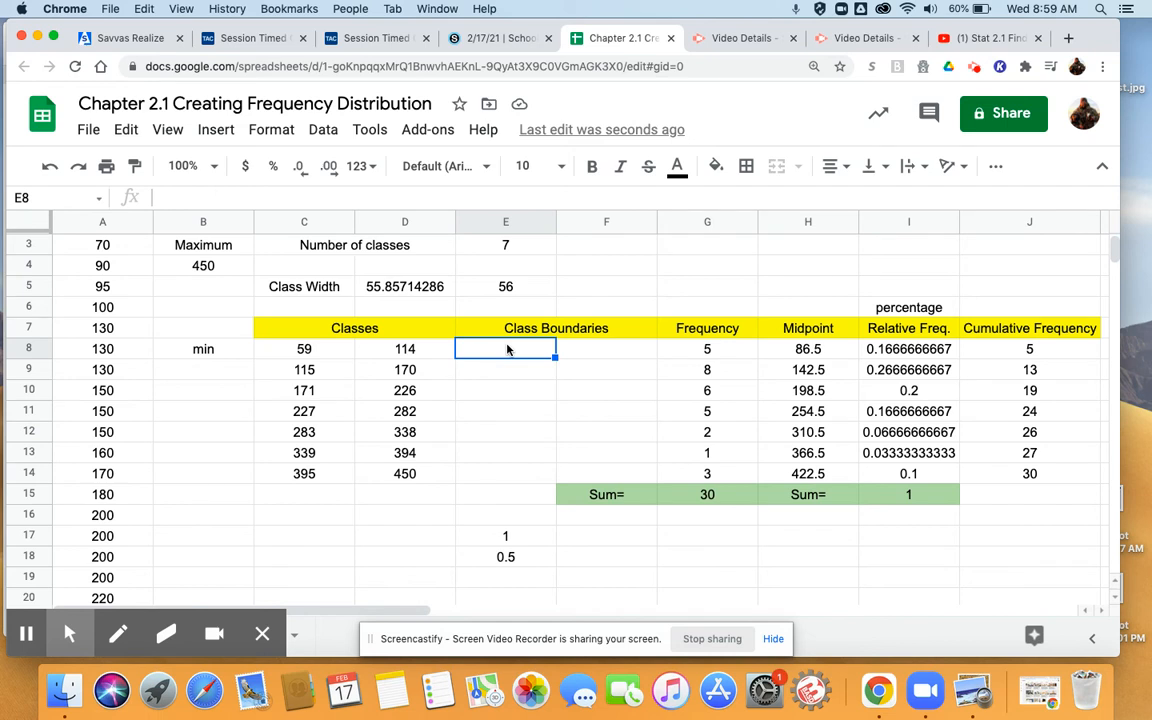
text(=)
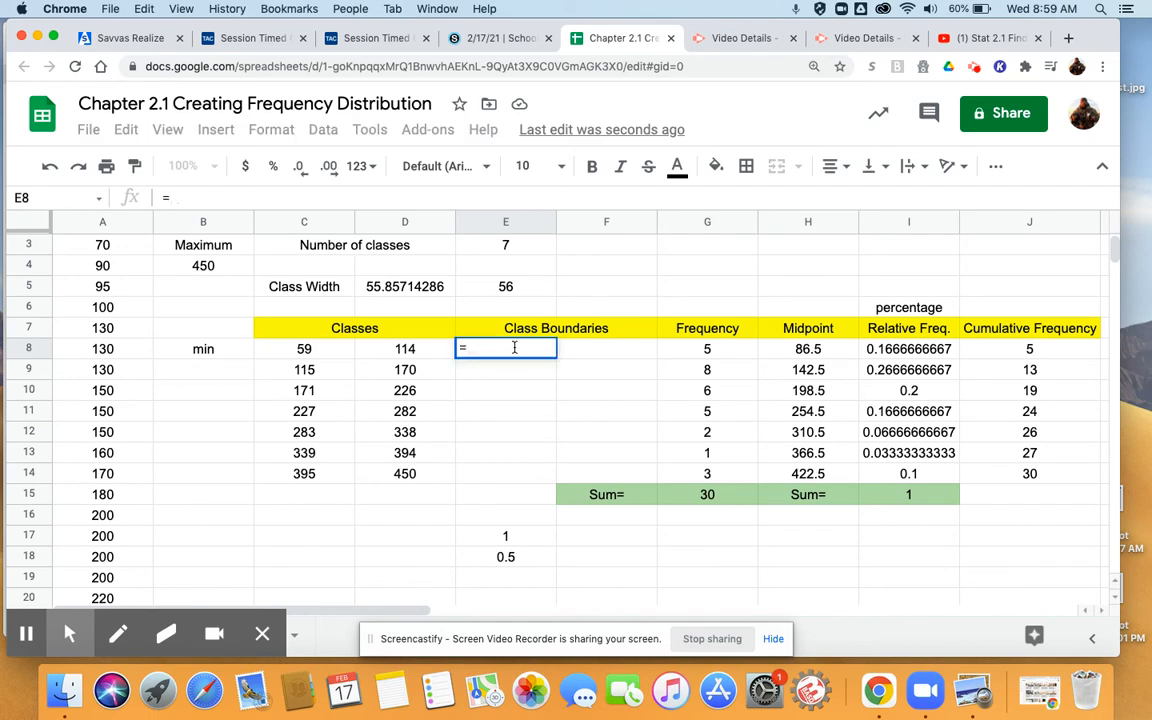
click(334, 349)
text(-)
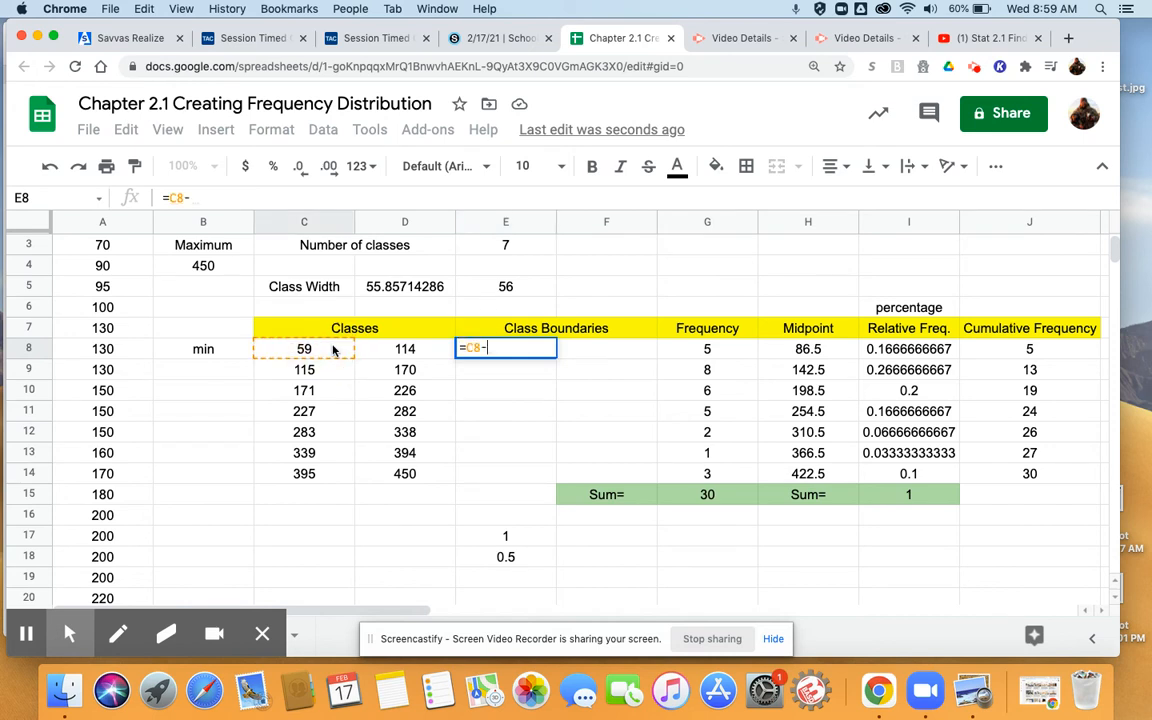
text(.5)
key(Return)
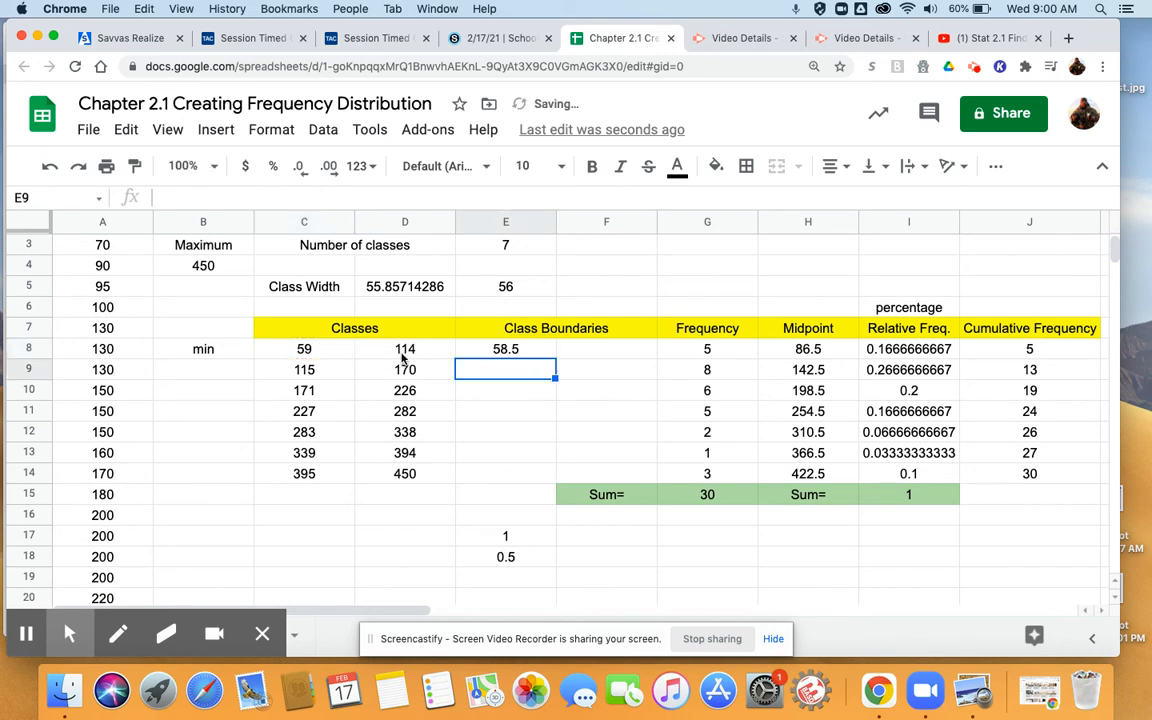
click(545, 350)
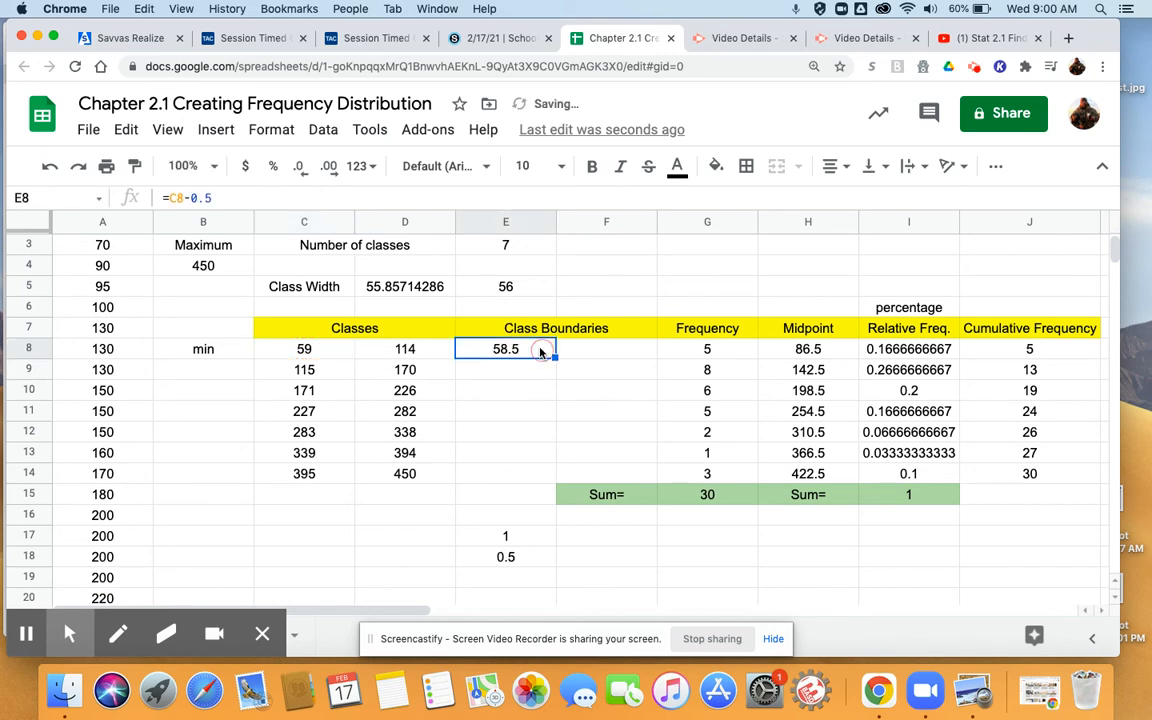
Step: Enter the upper class boundary formula =D8+.5 in F8
click(598, 350)
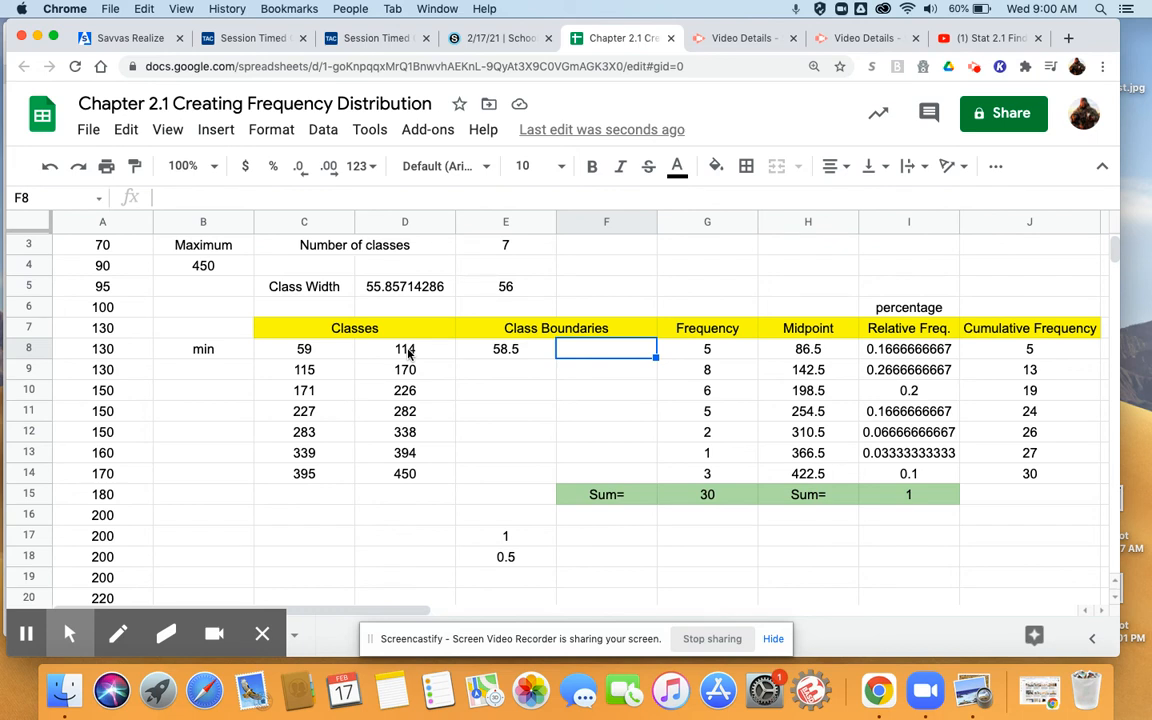
text(=)
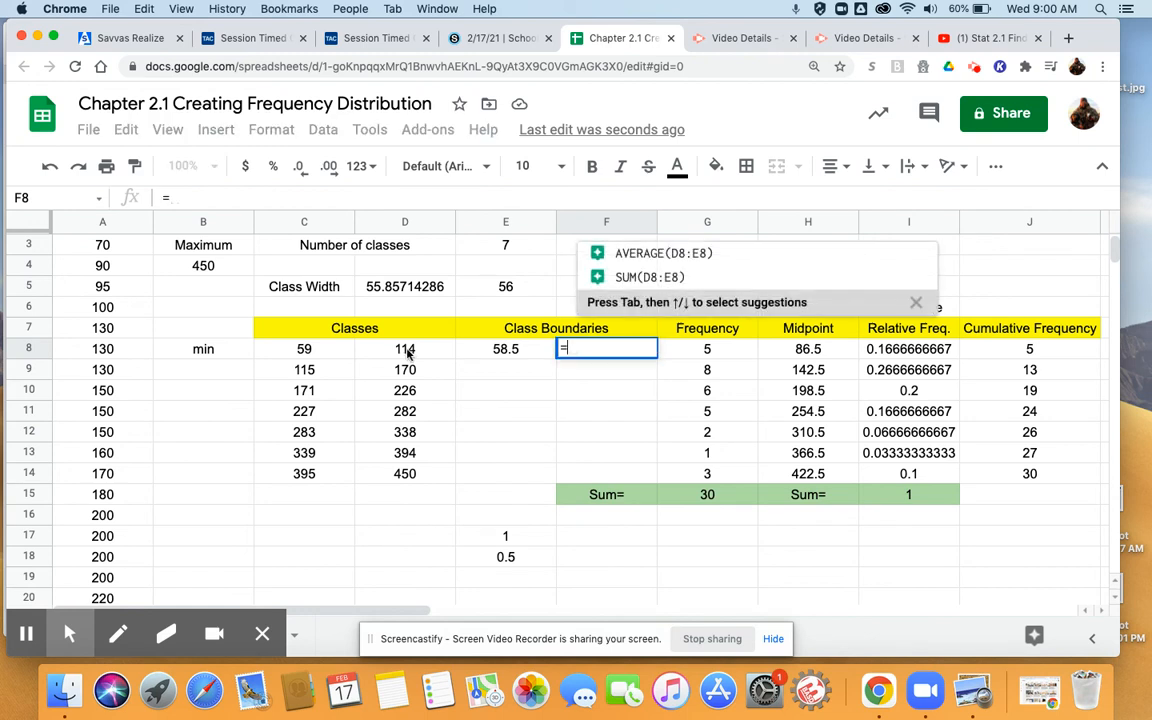
click(415, 354)
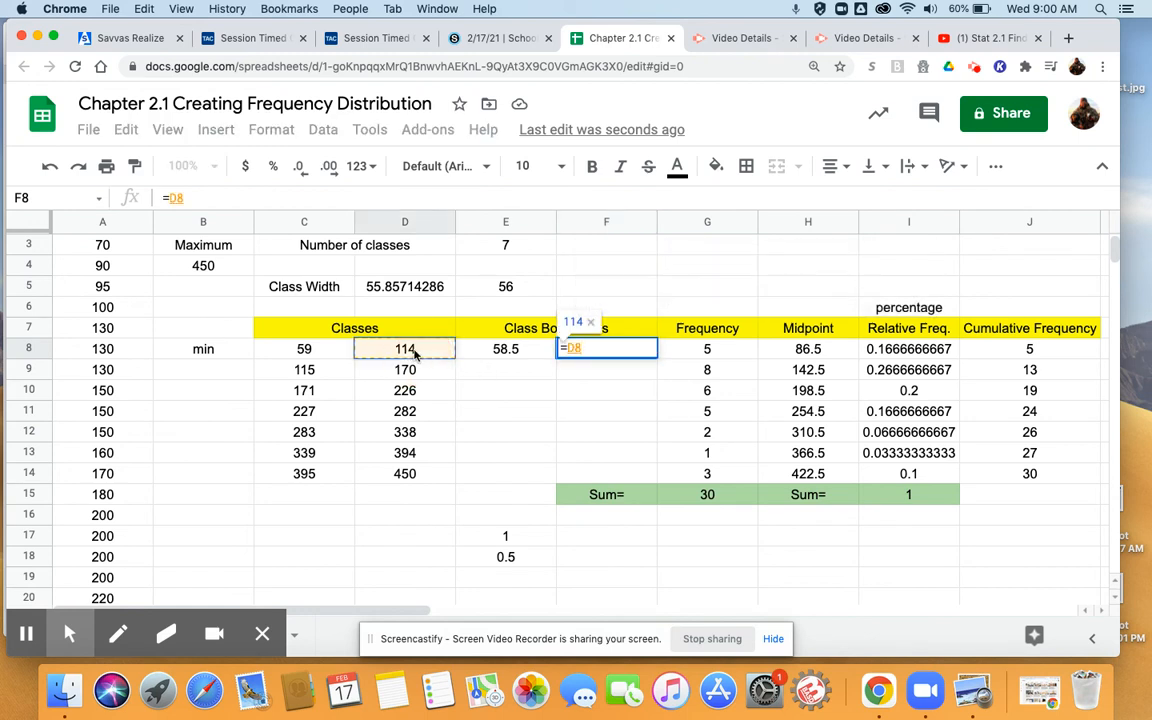
text(+)
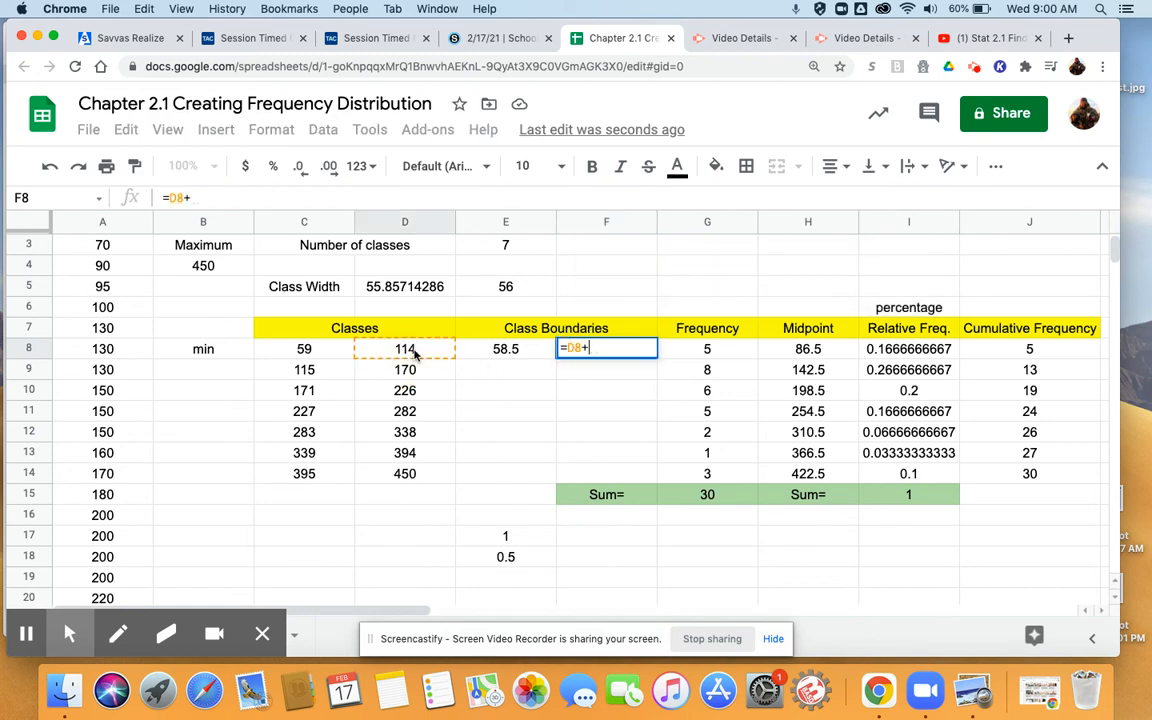
text(.5)
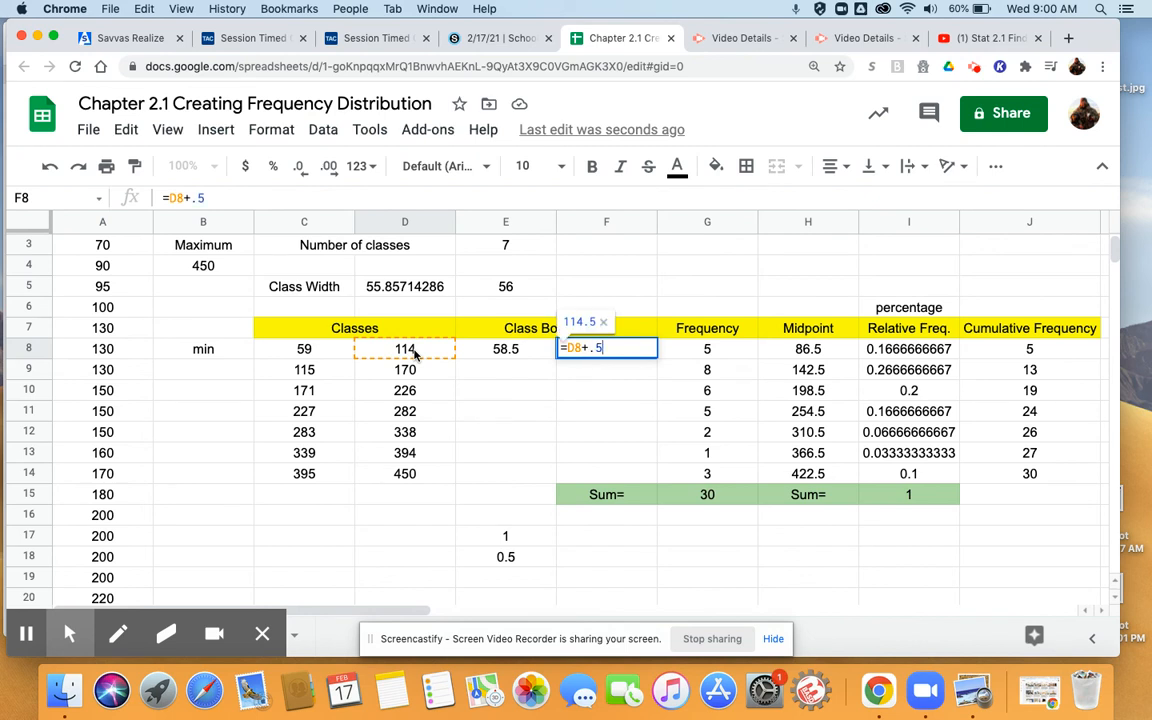
key(Return)
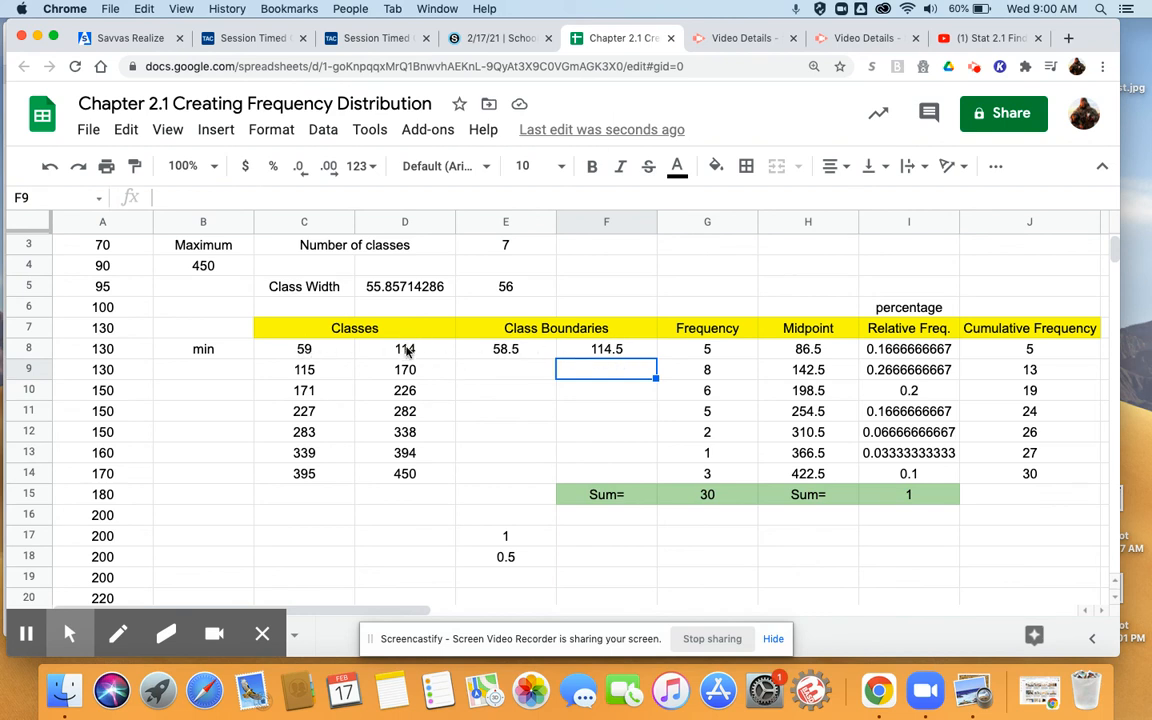
Step: Fill the lower and upper class boundary formulas from E8 and F8 down through row 14
click(533, 350)
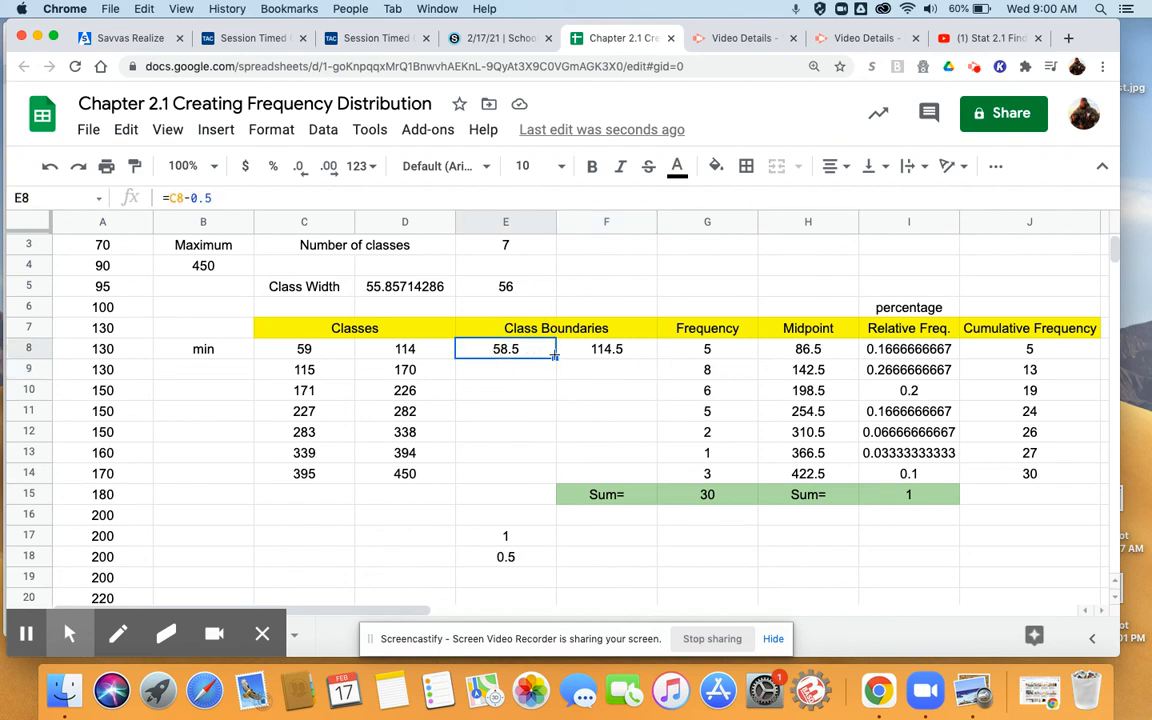
drag(555, 357, 545, 472)
click(640, 349)
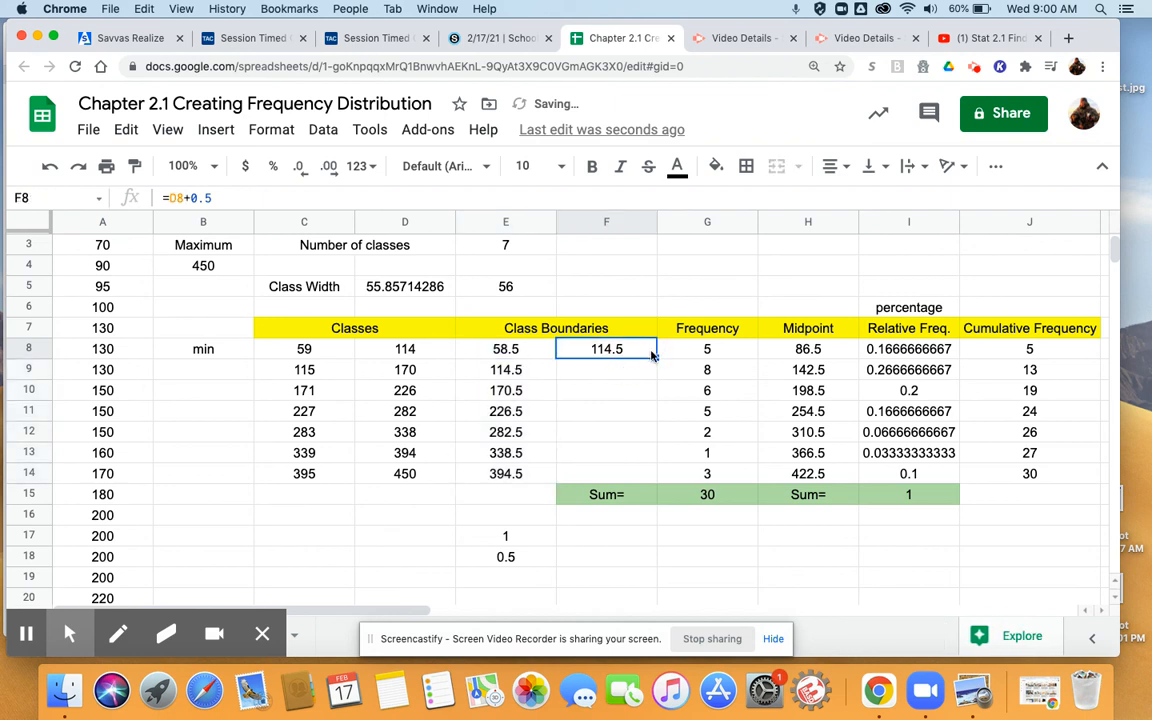
drag(655, 356, 653, 479)
click(604, 350)
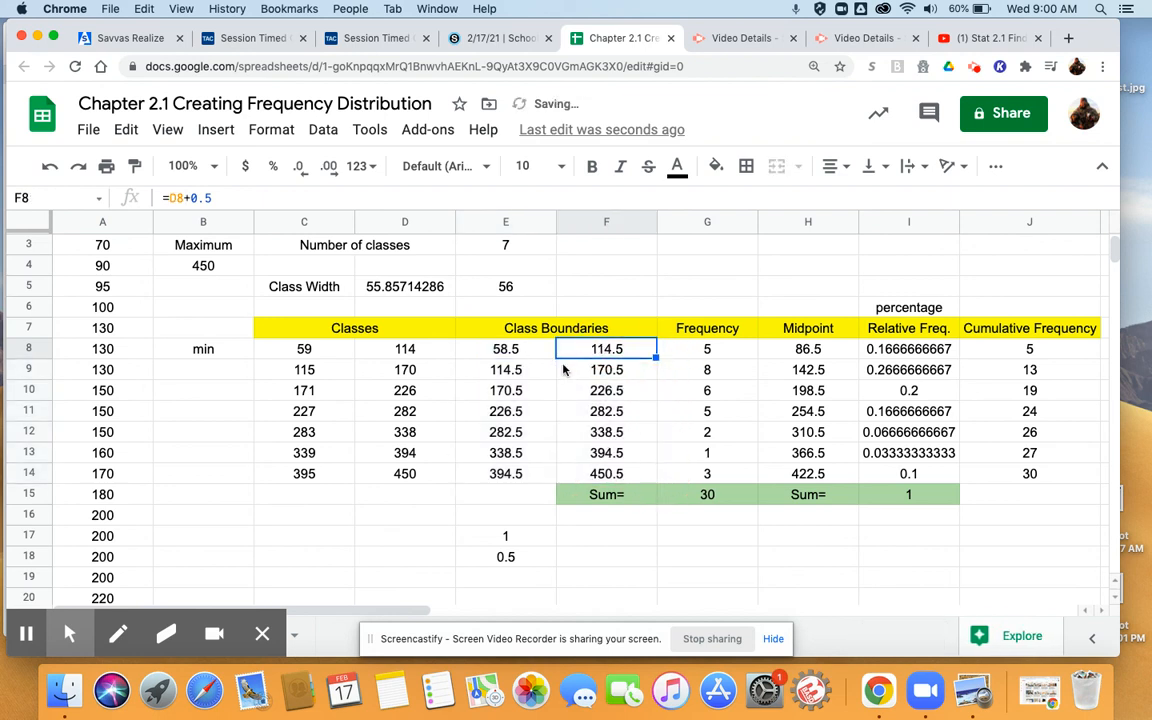